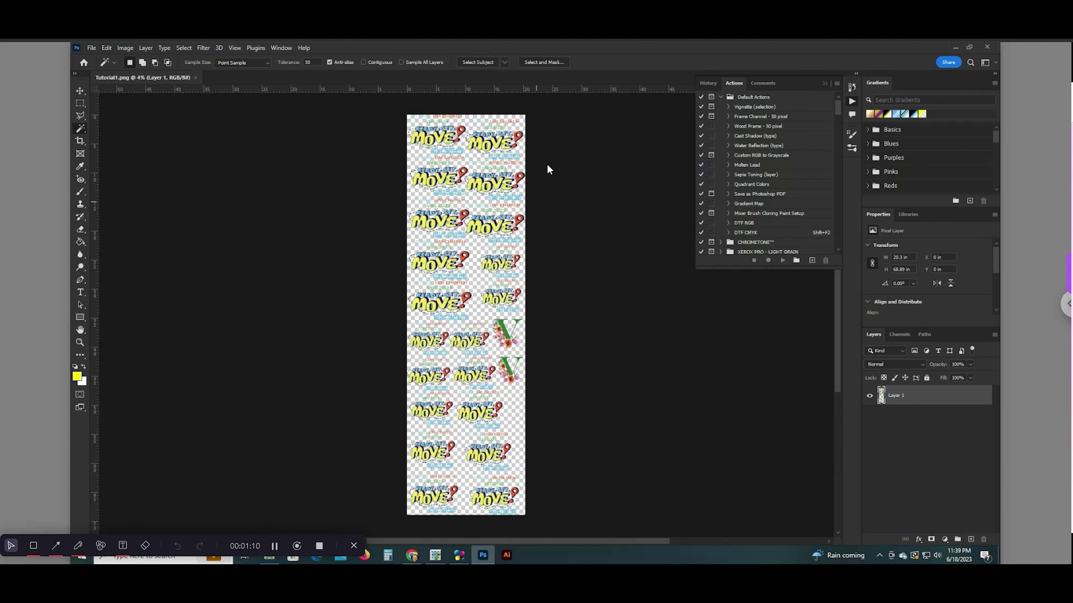
# - Select the Move tool for the single-layer Tutorial1.png gang sheet
pyautogui.click(84, 91)
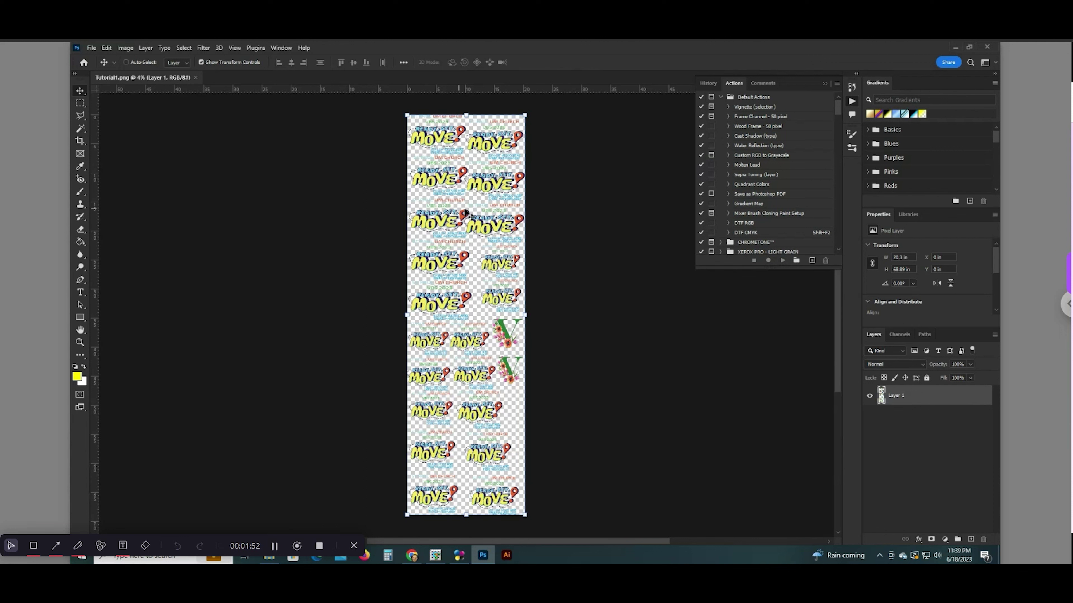
# - Show the Channels panel with its RGB, Red, Green and Blue channels
pyautogui.click(900, 335)
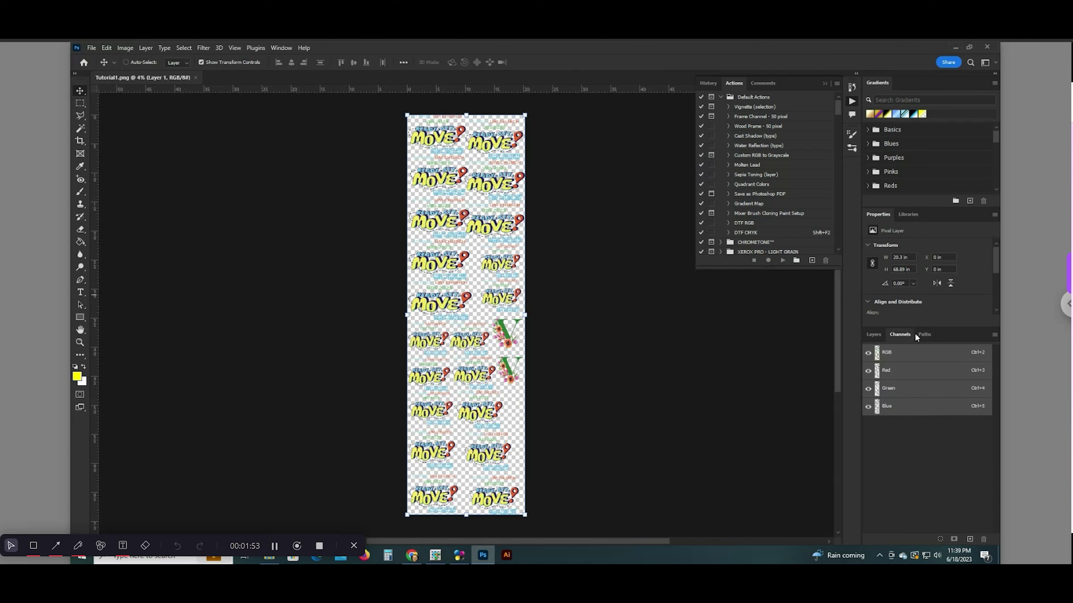
pyautogui.click(994, 334)
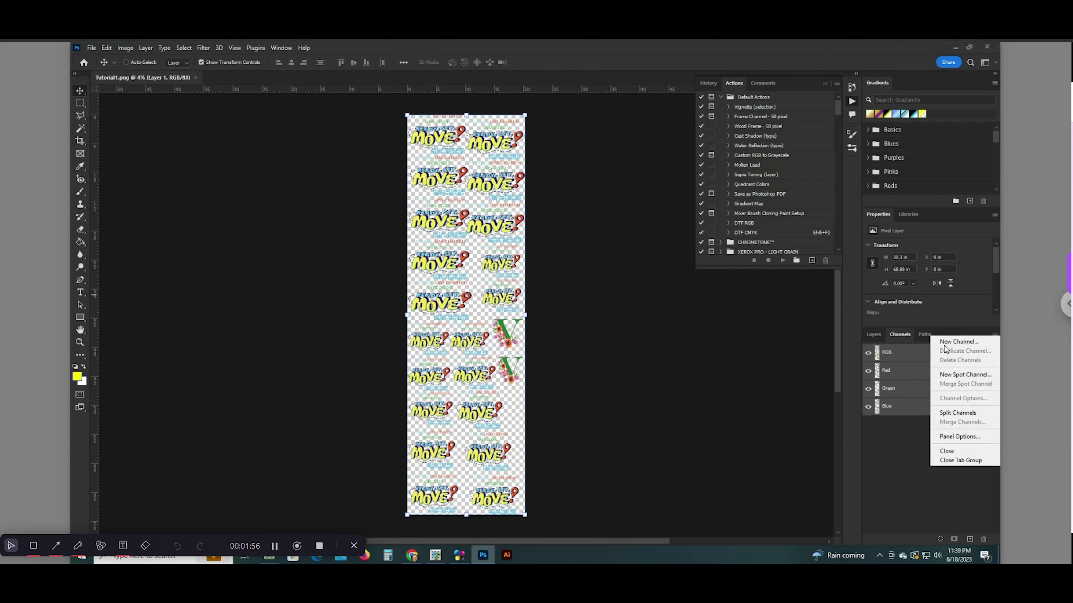
pyautogui.click(899, 335)
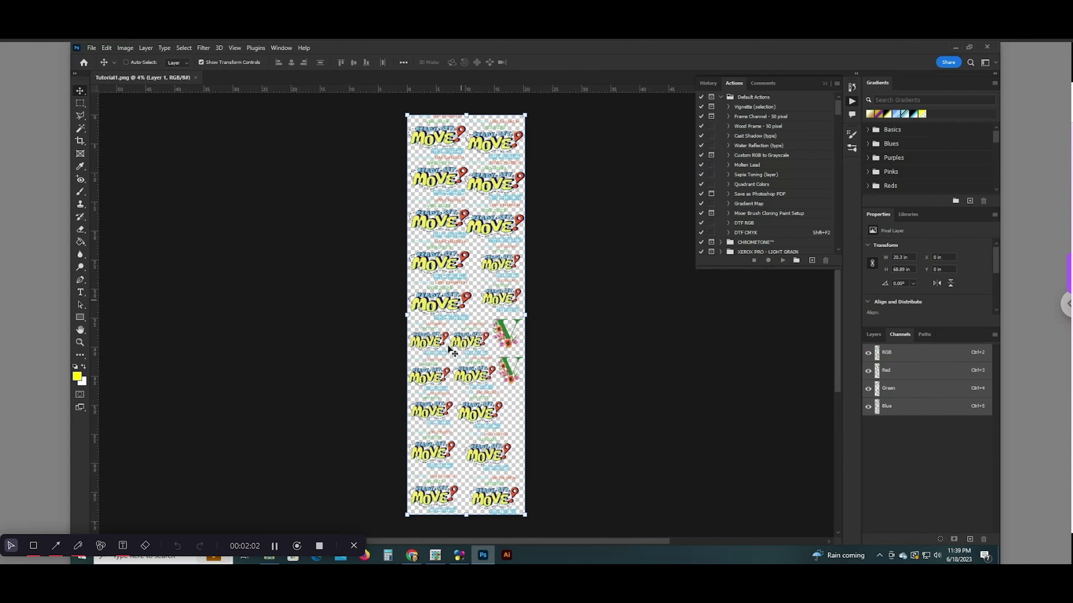
# - Select the empty transparent background around the designs with the Magic Wand
pyautogui.click(81, 132)
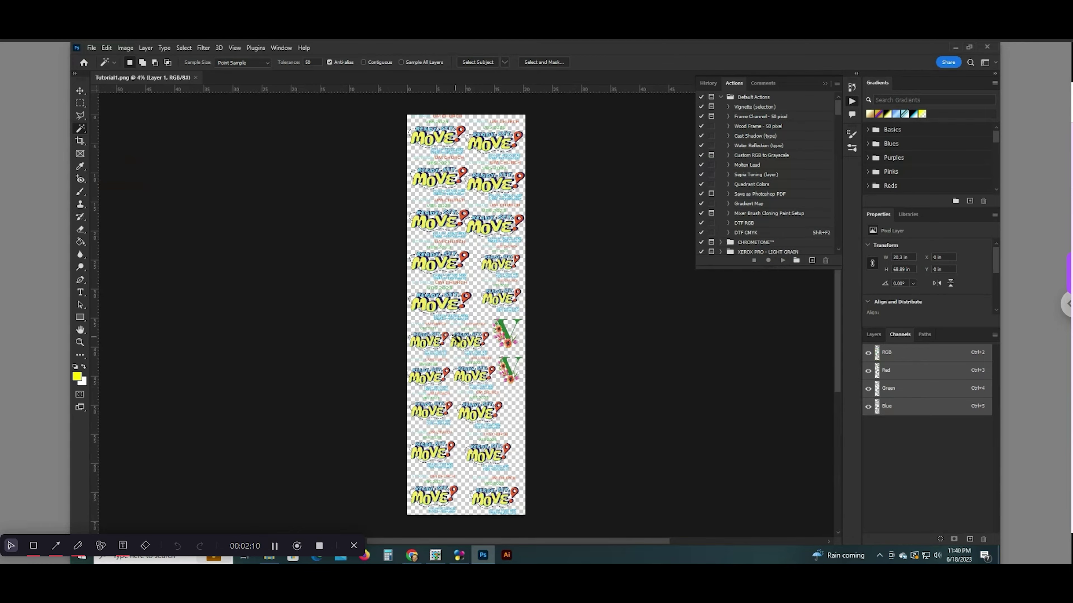
pyautogui.scroll(1, 459, 343)
pyautogui.scroll(8, 458, 343)
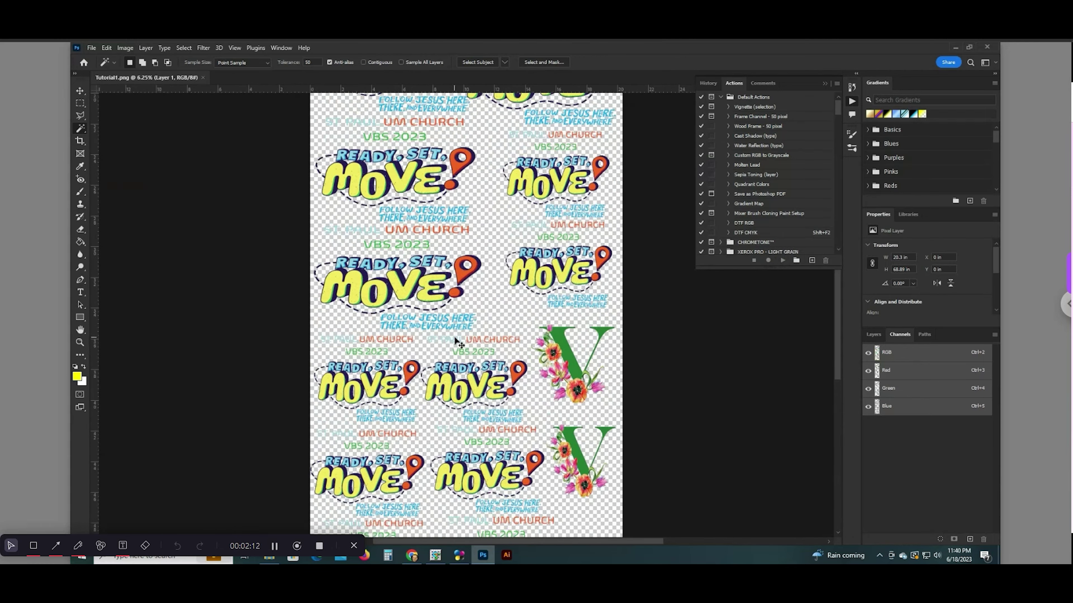
pyautogui.scroll(2, 455, 338)
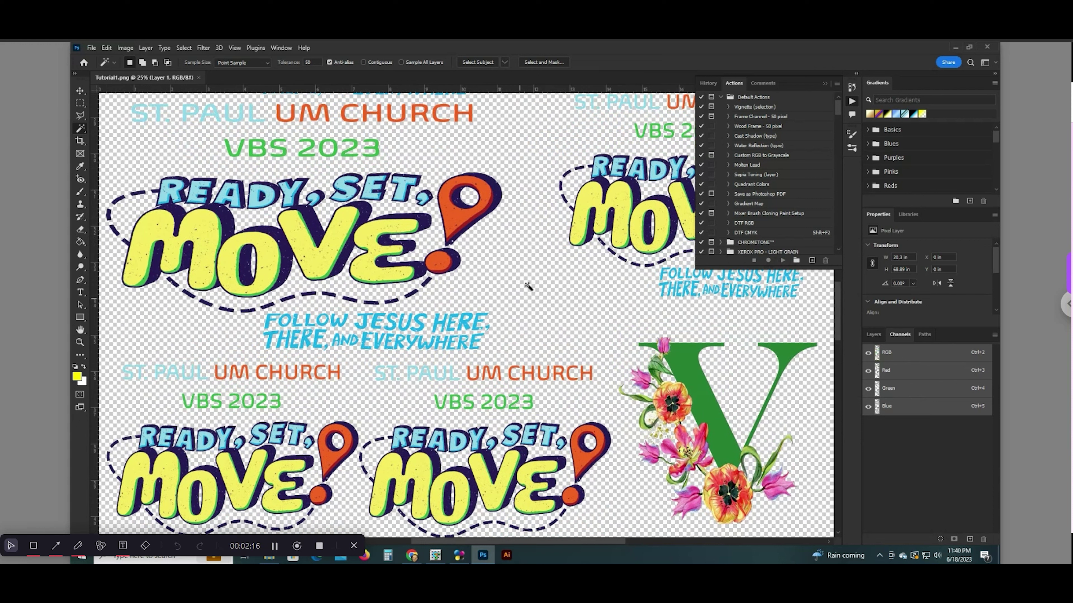
pyautogui.click(543, 290)
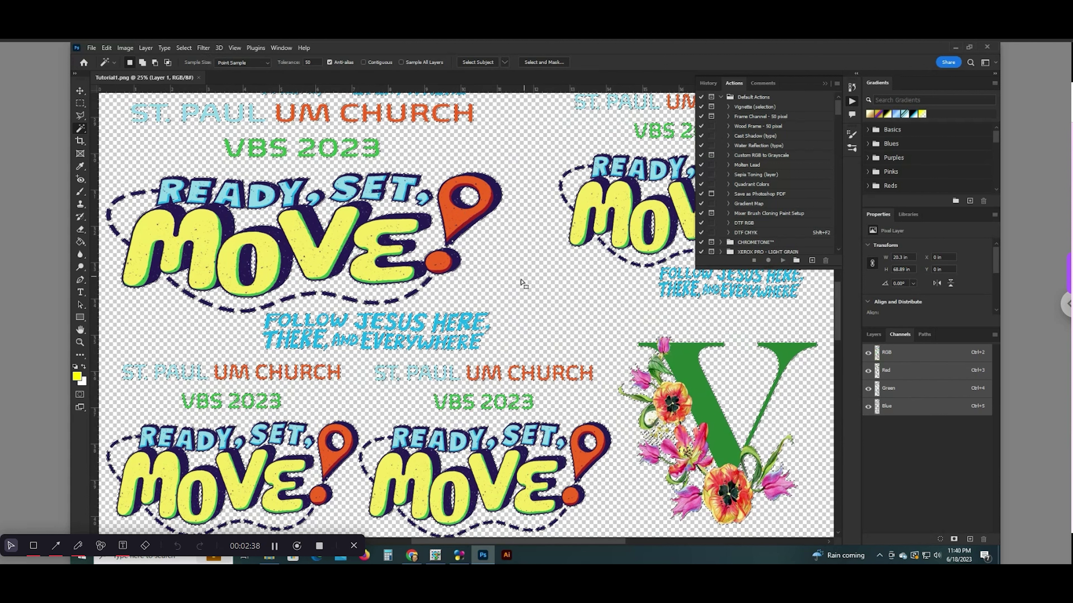
# - Invert the selection onto the artwork and contract it by 1 pixel
pyautogui.click(186, 48)
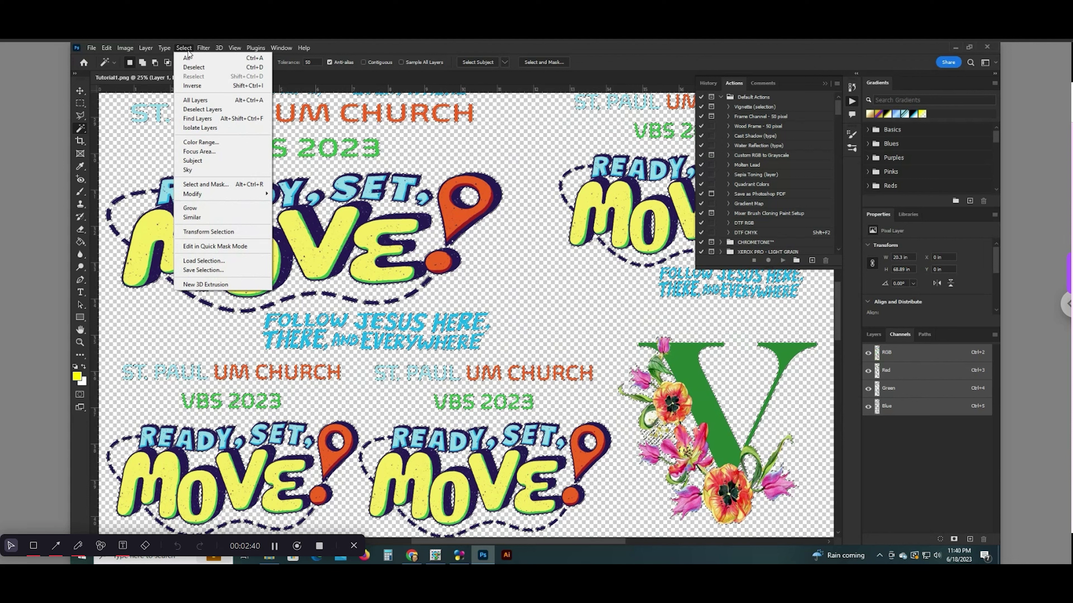
pyautogui.click(205, 86)
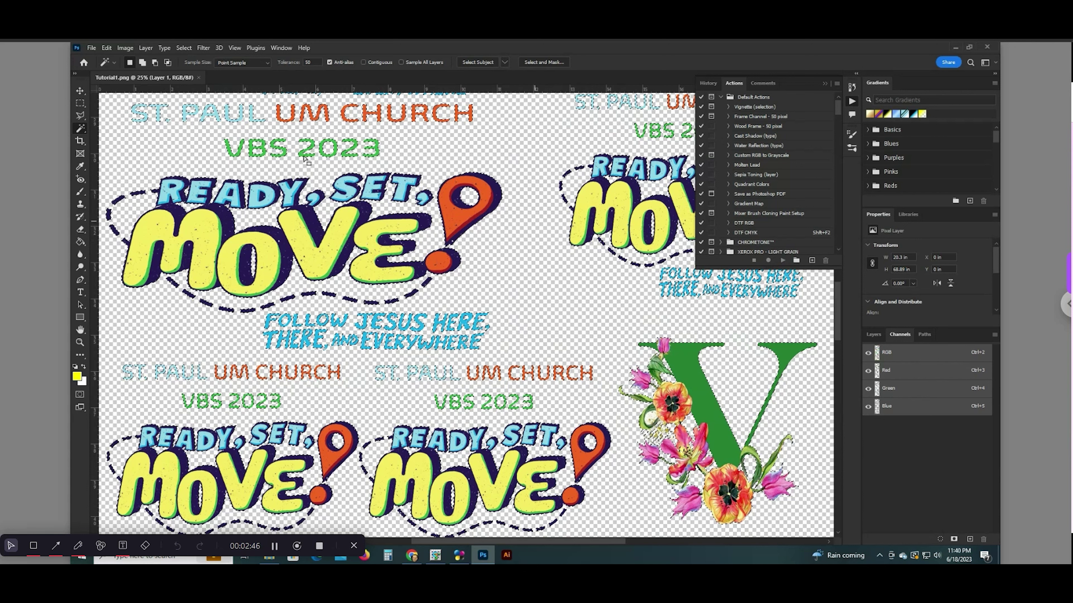
pyautogui.click(185, 49)
pyautogui.moveTo(241, 199)
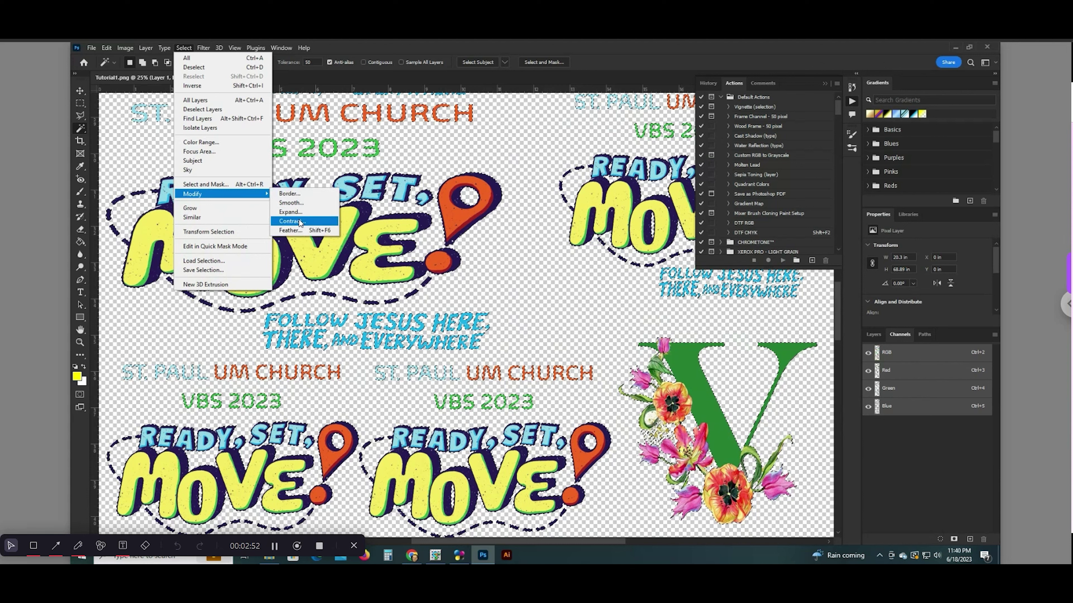
pyautogui.click(291, 221)
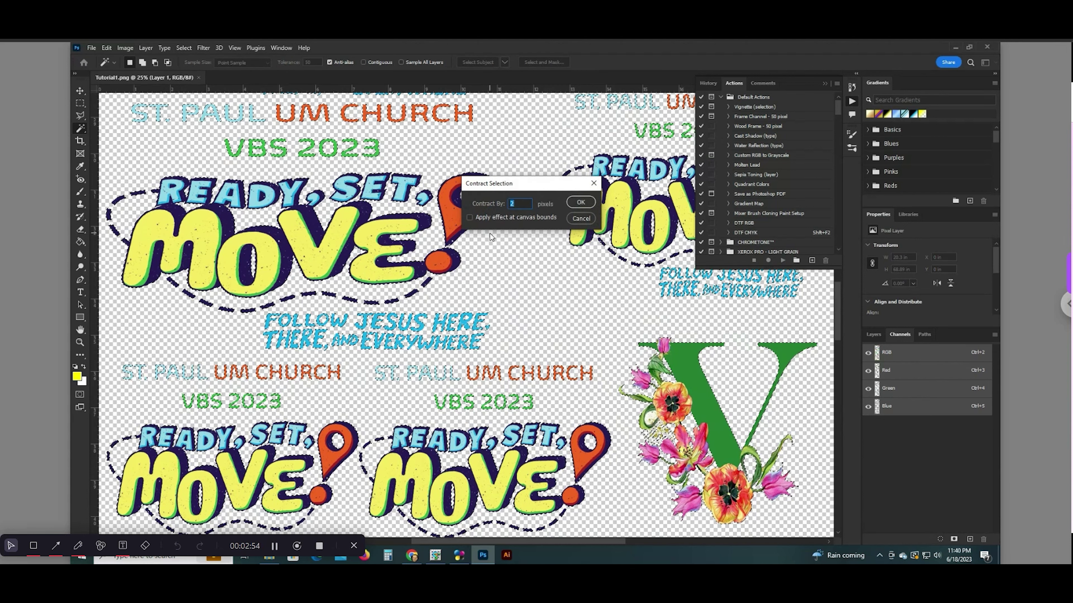
pyautogui.write('1')
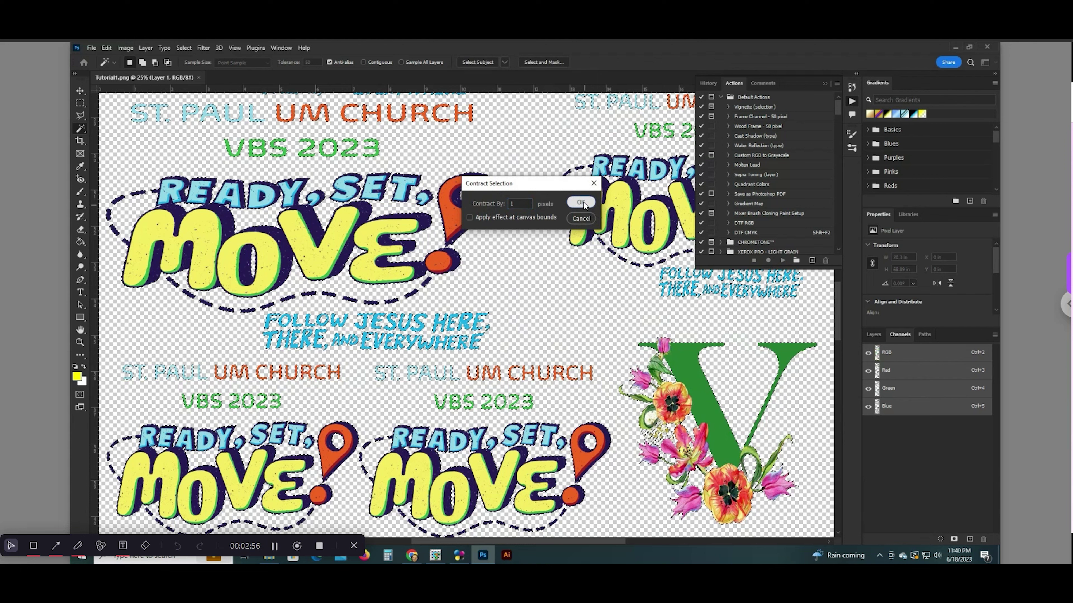
pyautogui.click(582, 203)
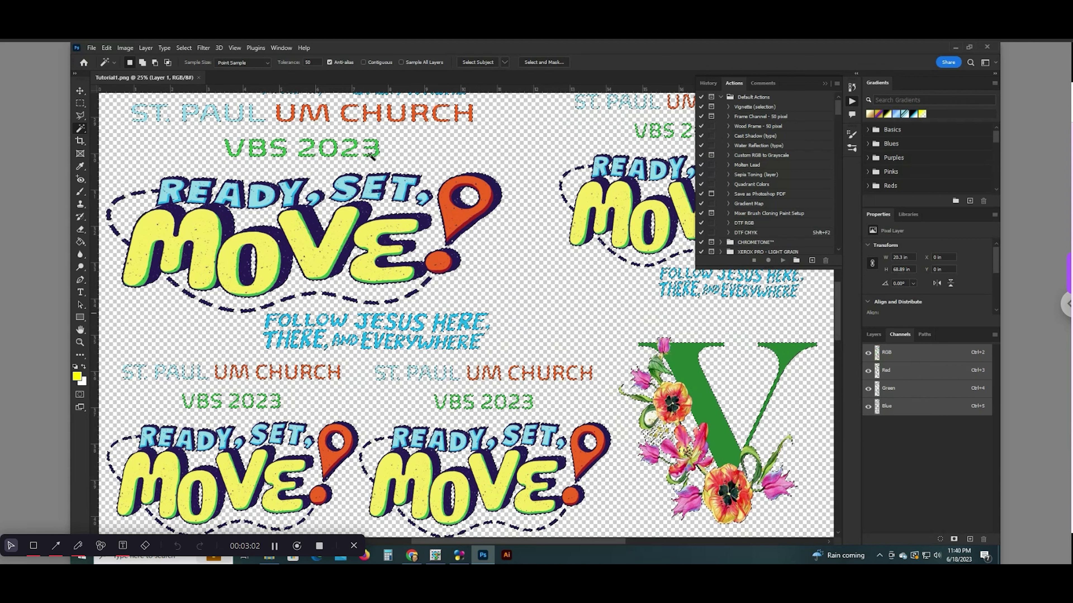
# - Convert the gang sheet to CMYK Color and view its Cyan, Magenta, Yellow, Black channels
pyautogui.click(125, 49)
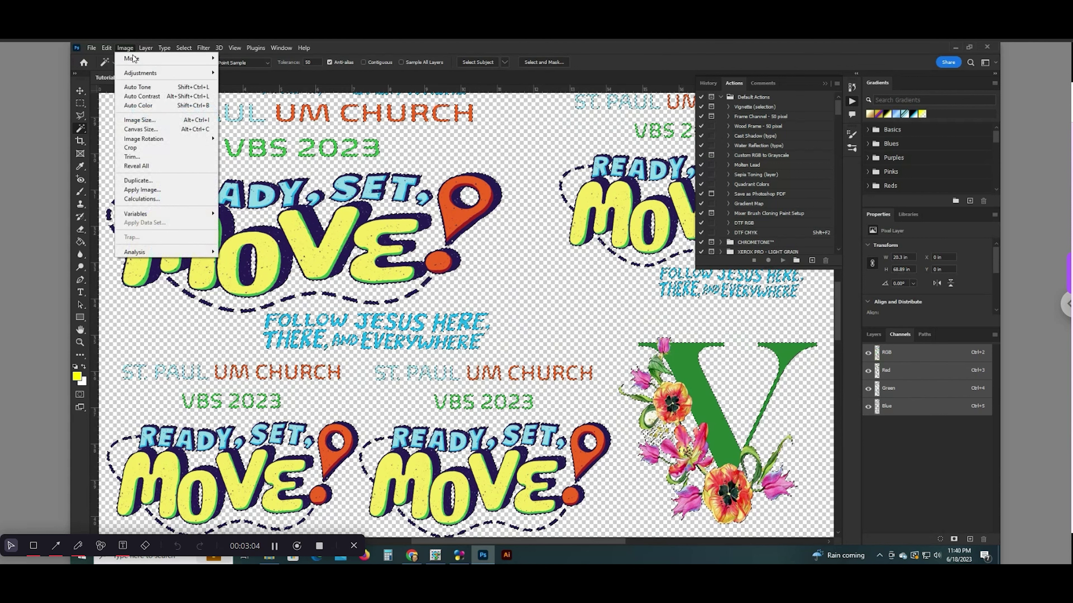
pyautogui.moveTo(139, 62)
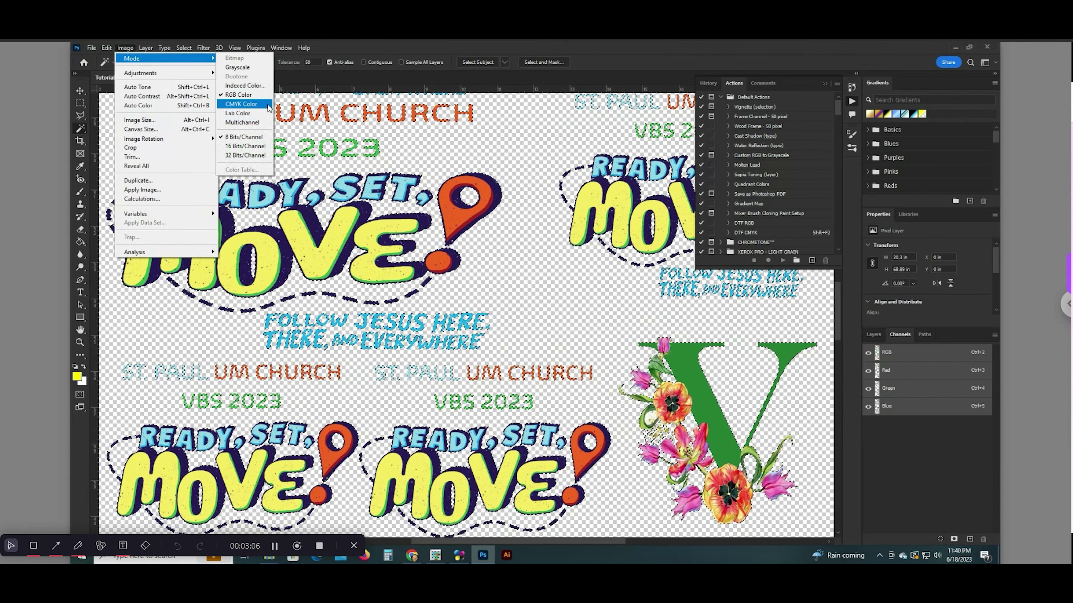
pyautogui.click(241, 104)
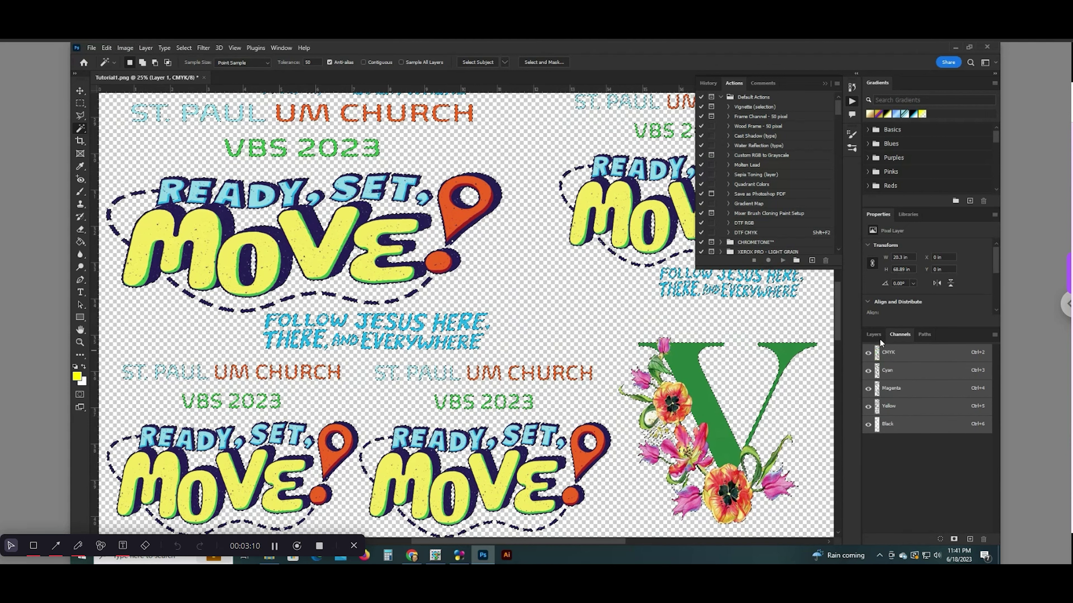
pyautogui.click(895, 338)
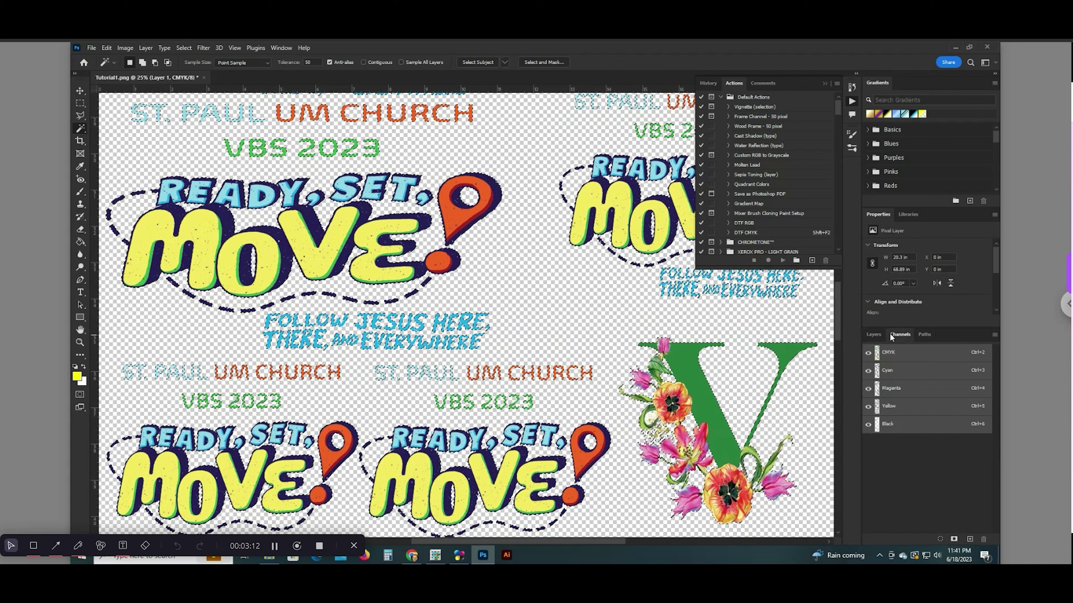
pyautogui.click(281, 48)
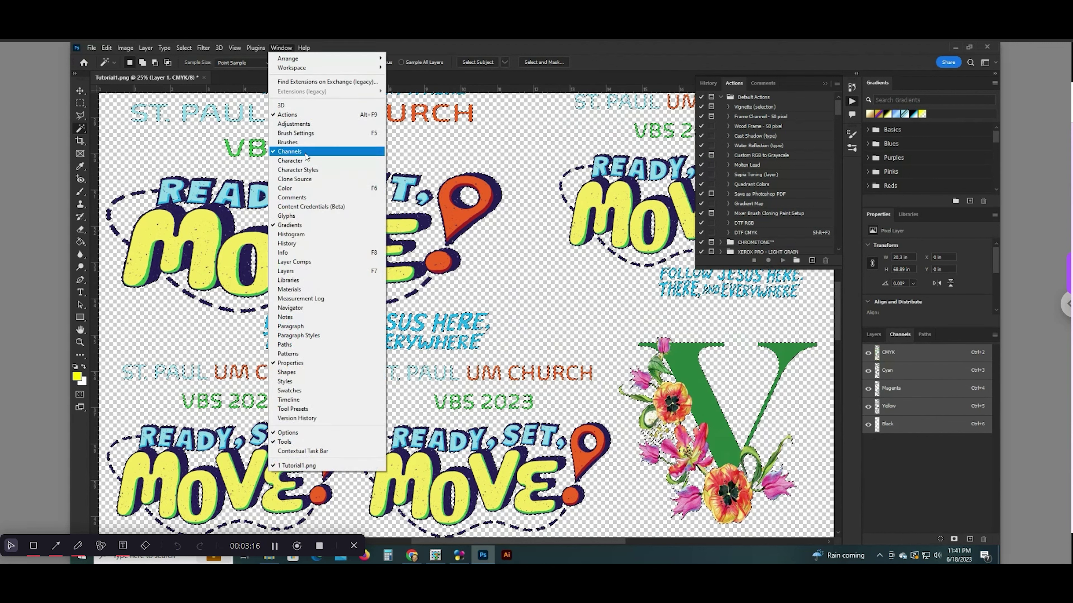
# - Add a new spot channel named W1 at 100% solidity from the artwork selection
pyautogui.click(903, 335)
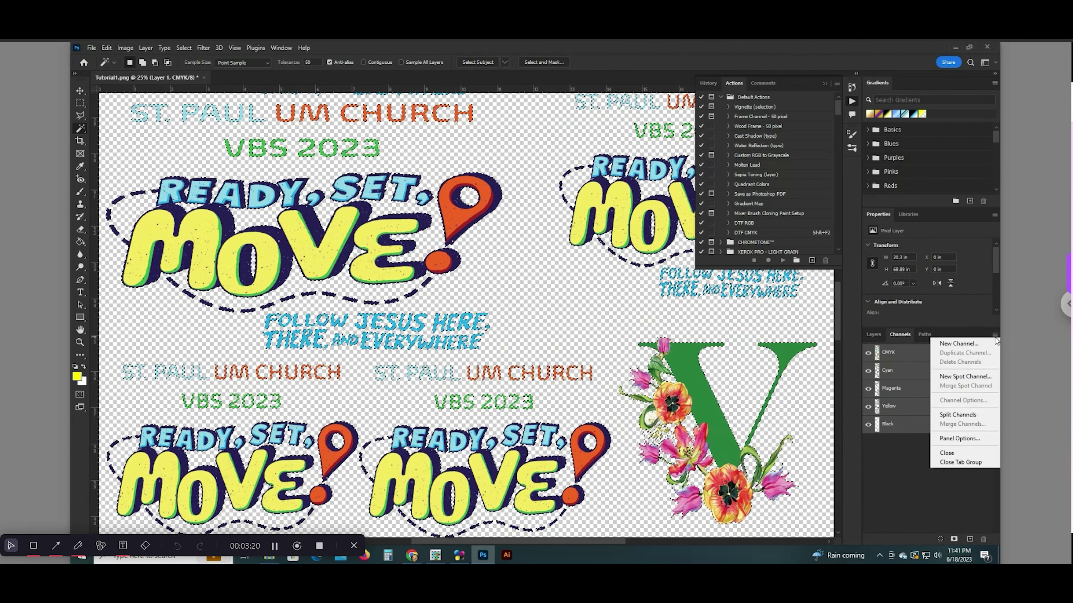
pyautogui.click(978, 377)
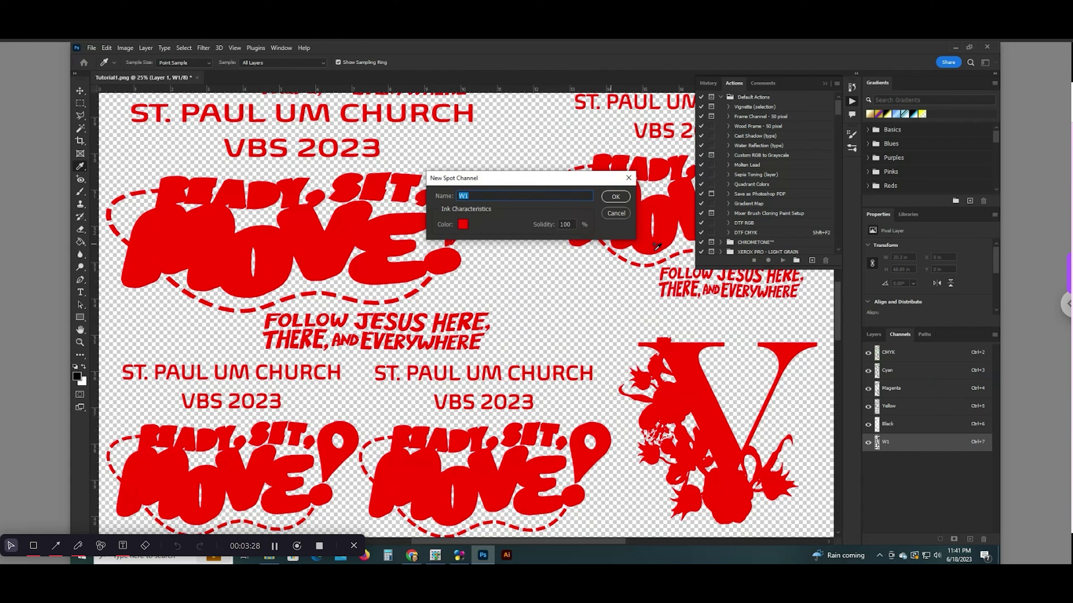
pyautogui.press('Right')
# - Create the W1 spot channel and zoom to check it covers every design
pyautogui.click(616, 197)
pyautogui.scroll(-6, 443, 245)
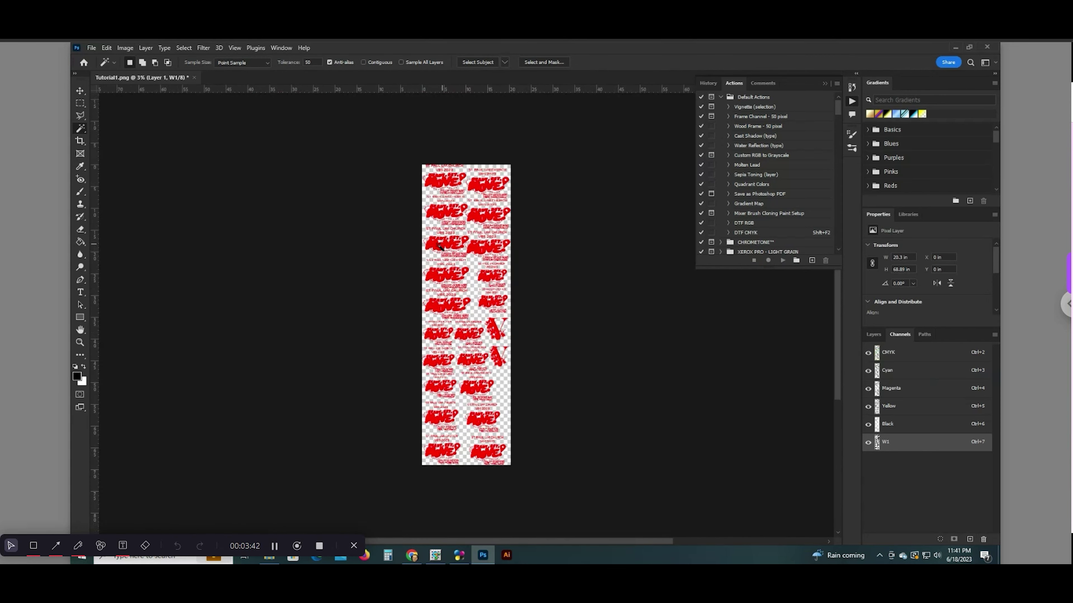
pyautogui.scroll(5, 472, 424)
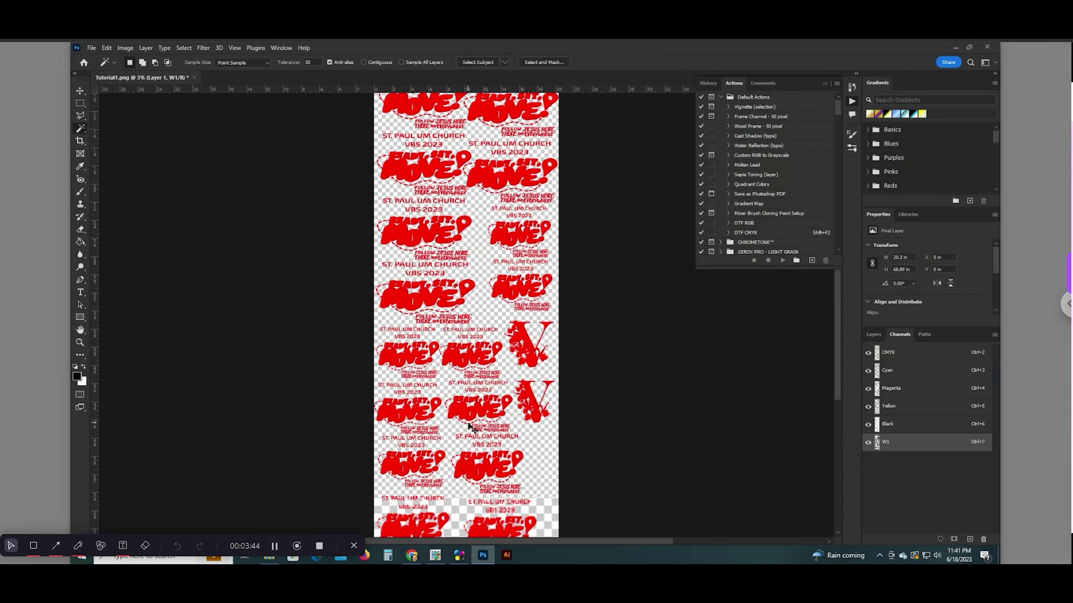
pyautogui.scroll(2, 471, 427)
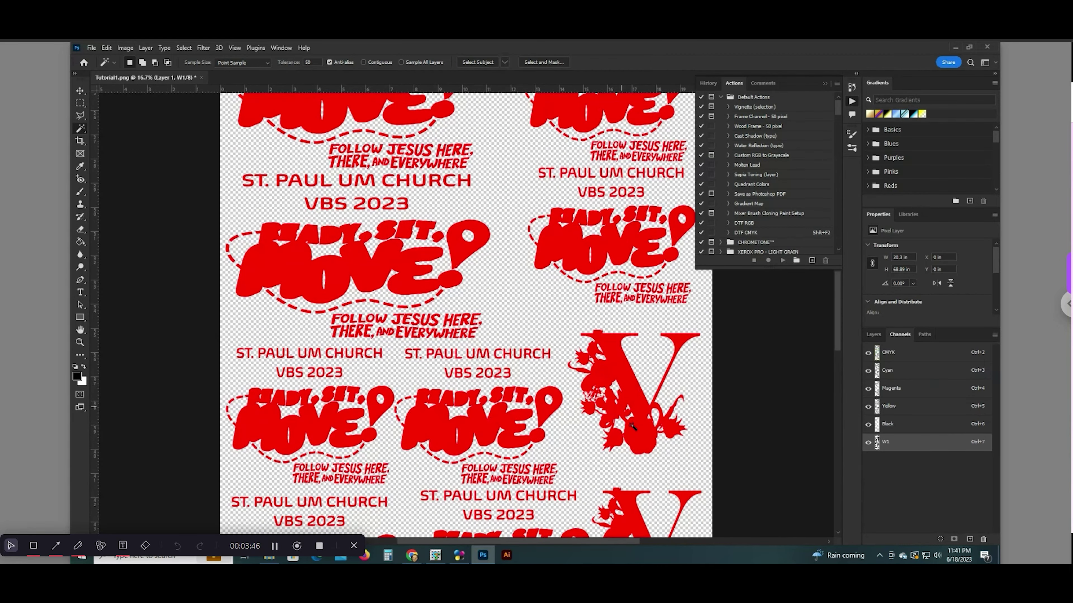
# - Toggle the W1 channel's visibility repeatedly to compare the red ink with full colour
pyautogui.click(869, 447)
pyautogui.click(869, 447)
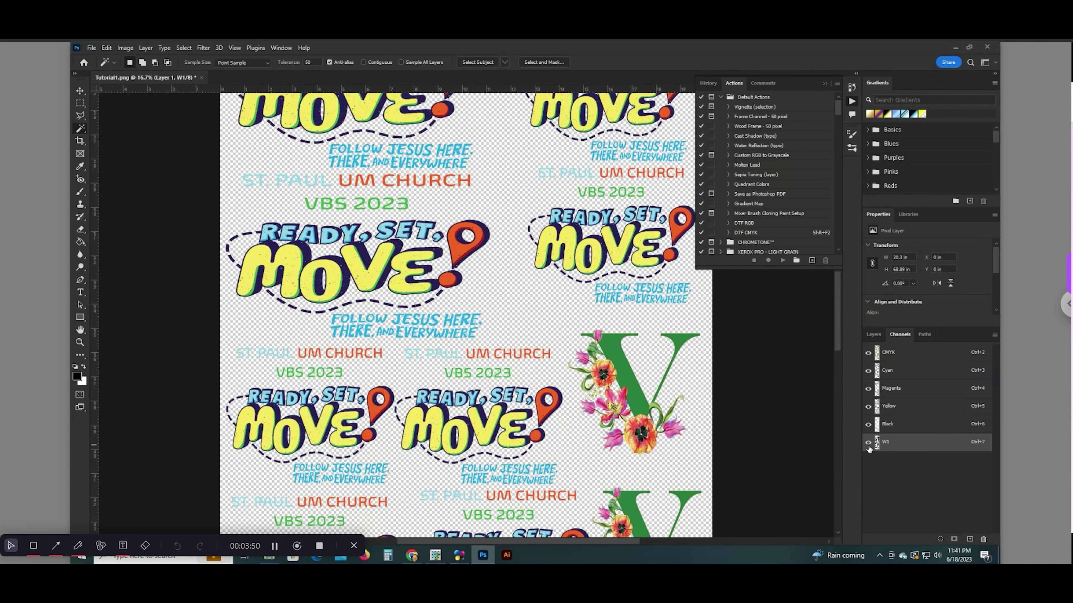
pyautogui.click(868, 447)
pyautogui.click(869, 447)
pyautogui.click(868, 447)
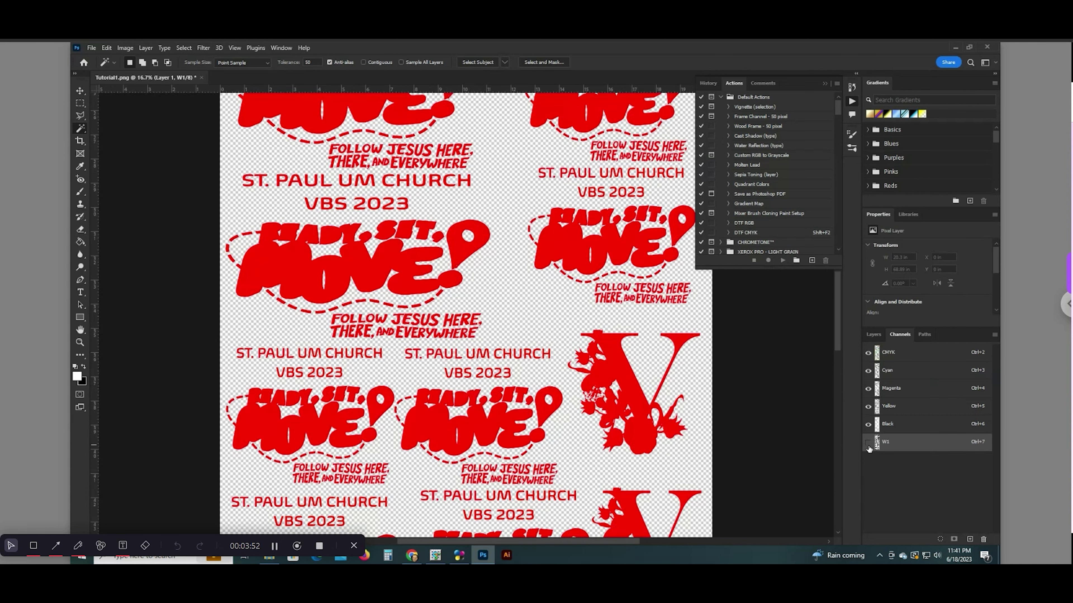
pyautogui.click(868, 447)
pyautogui.click(868, 447)
pyautogui.click(869, 447)
# - Save the gang sheet to Downloads as Tutorial1 in TIFF format
pyautogui.click(91, 48)
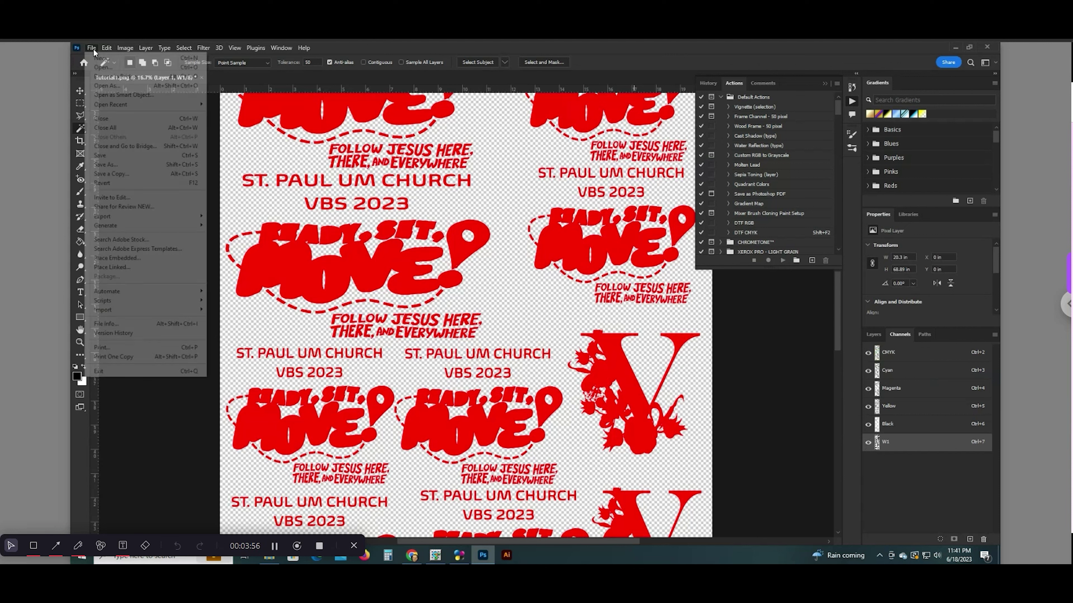
pyautogui.click(135, 165)
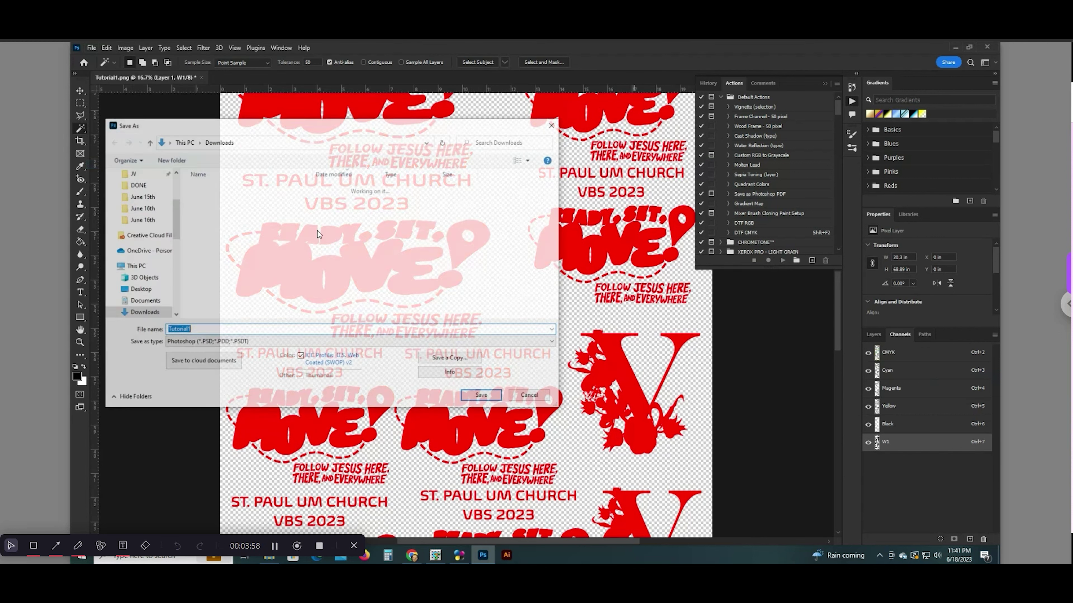
pyautogui.scroll(1, 150, 250)
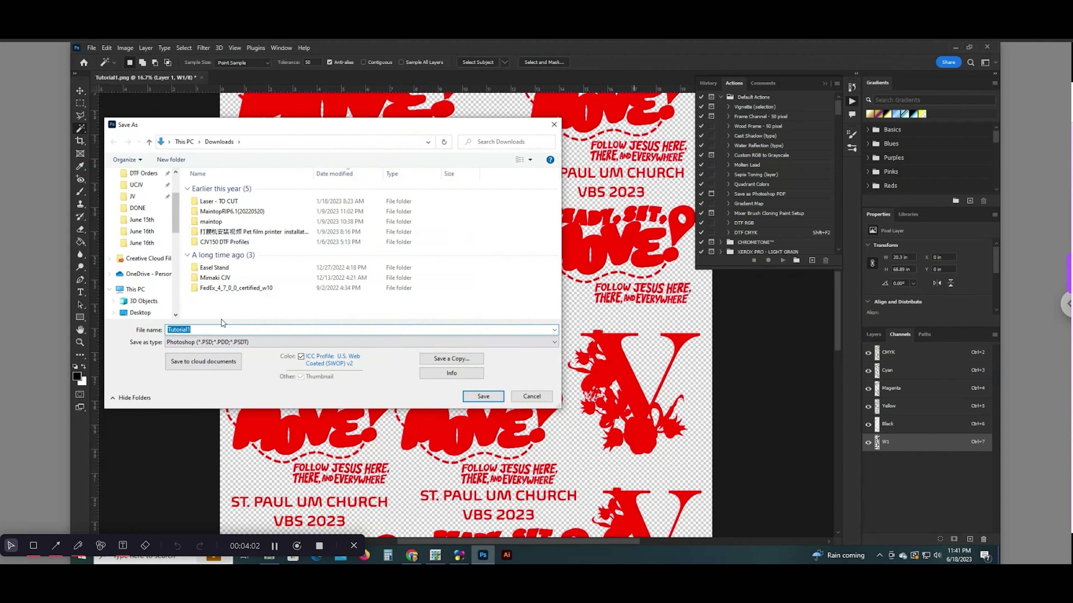
pyautogui.write('Tut')
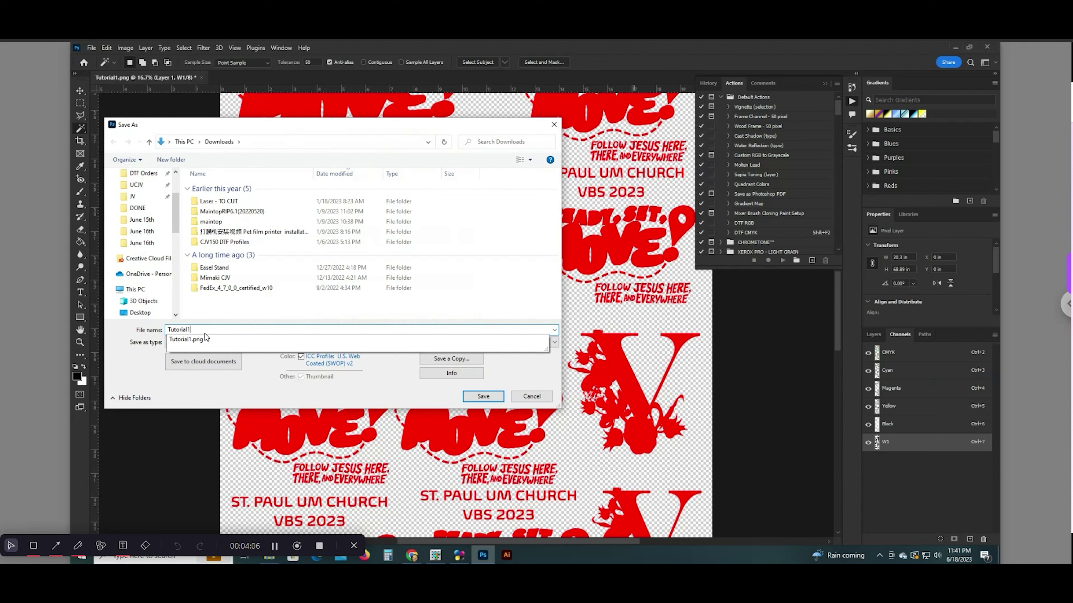
pyautogui.click(206, 342)
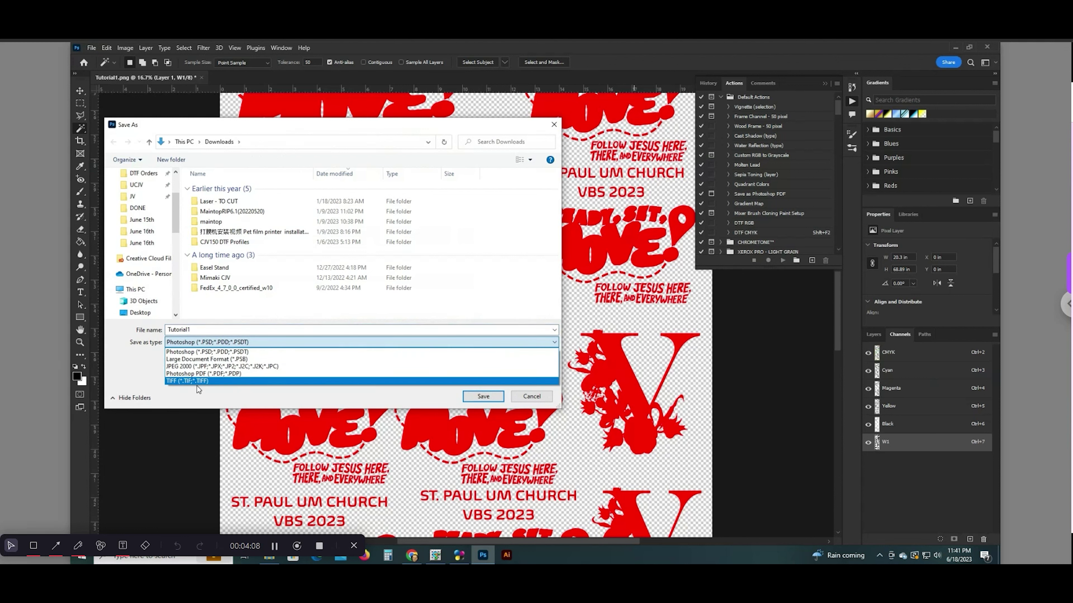
pyautogui.click(197, 382)
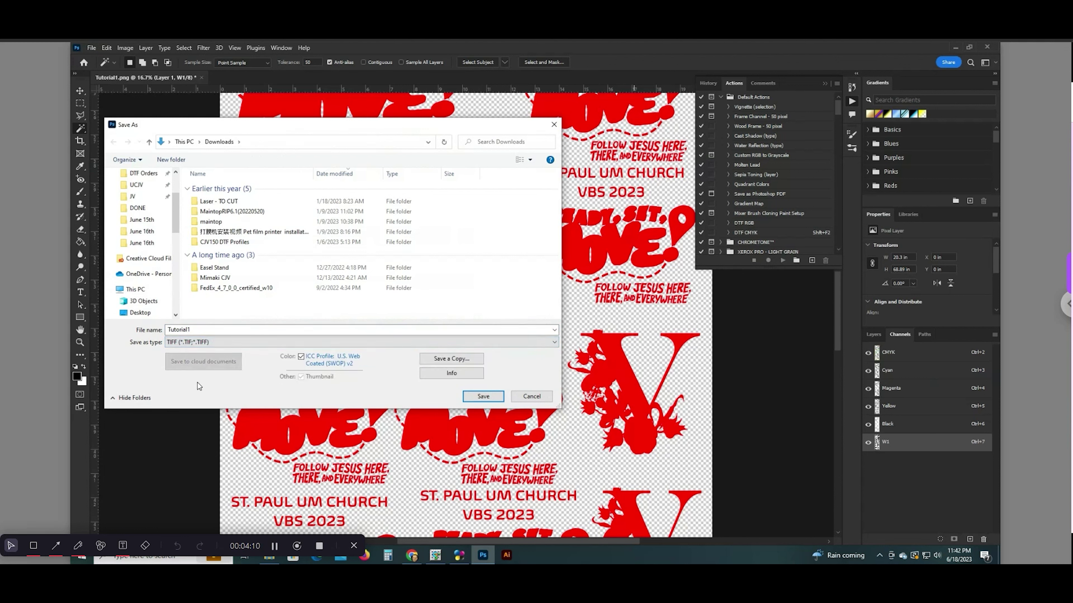
pyautogui.click(487, 398)
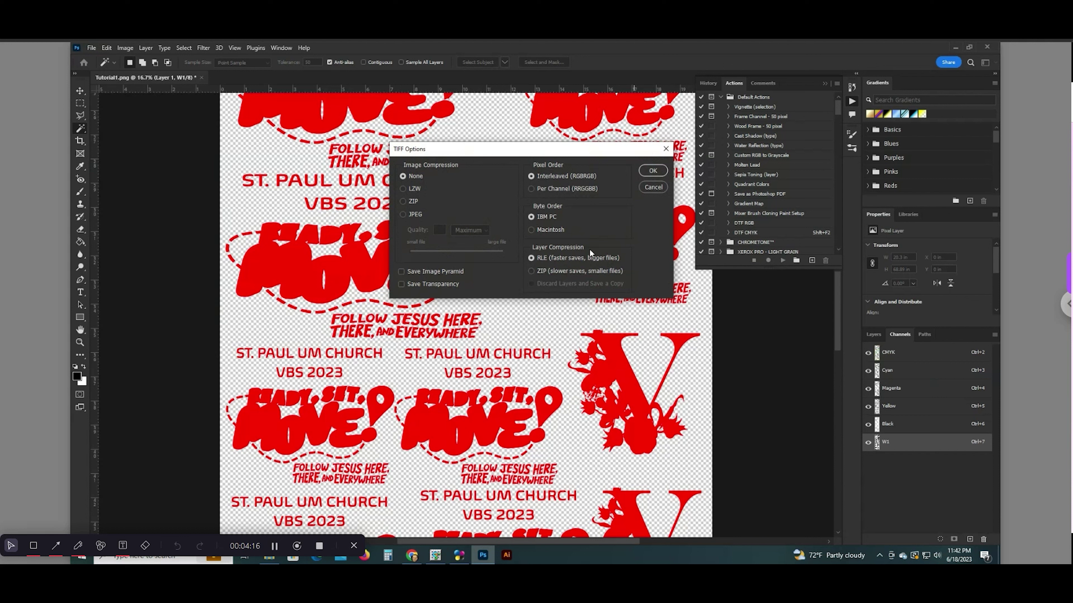
# - In TIFF Options, decline ZIP and keep no image compression
pyautogui.click(403, 202)
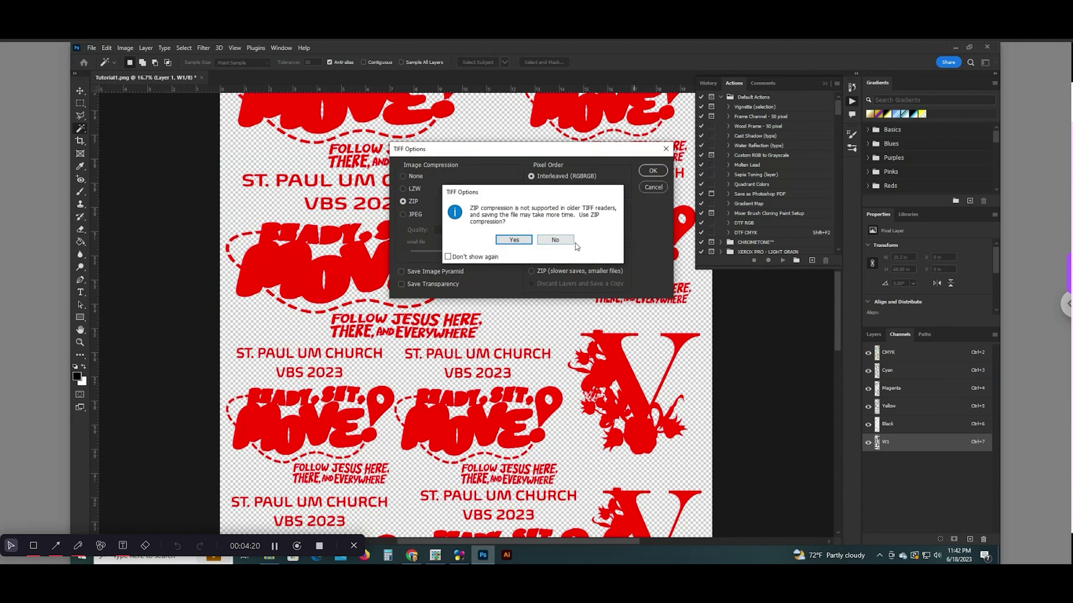
pyautogui.click(555, 240)
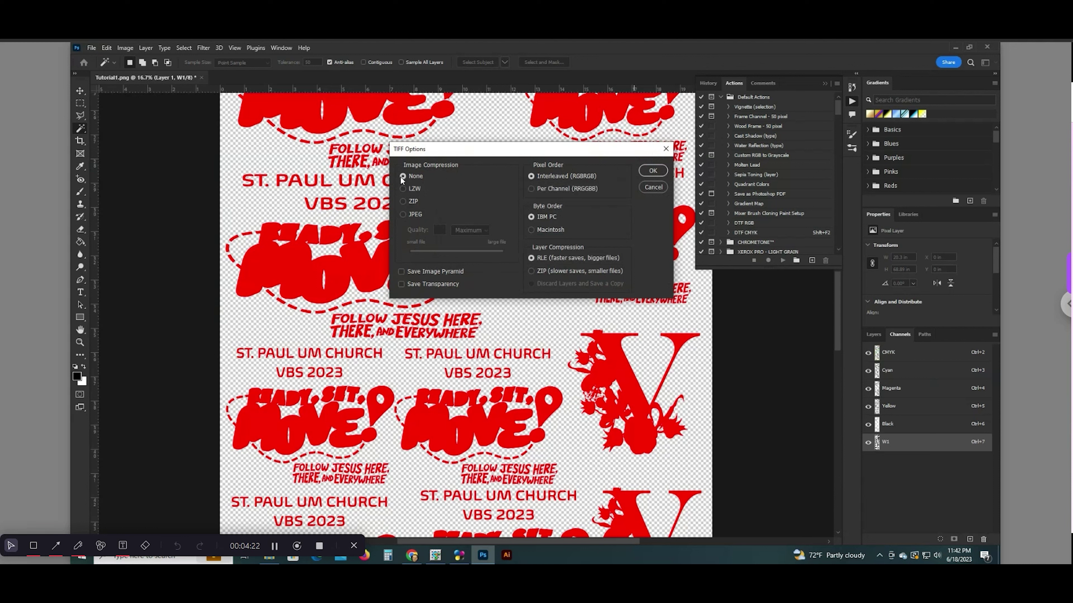
pyautogui.click(646, 172)
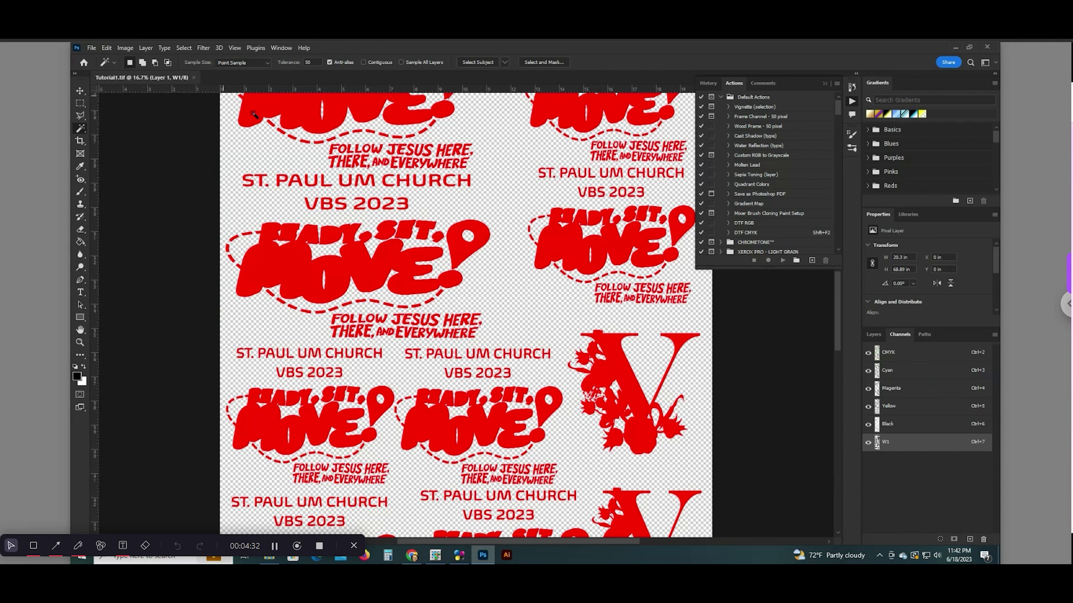
# - Switch from Photoshop to MainTop DTP with its blank untitled.tpf page
pyautogui.click(144, 556)
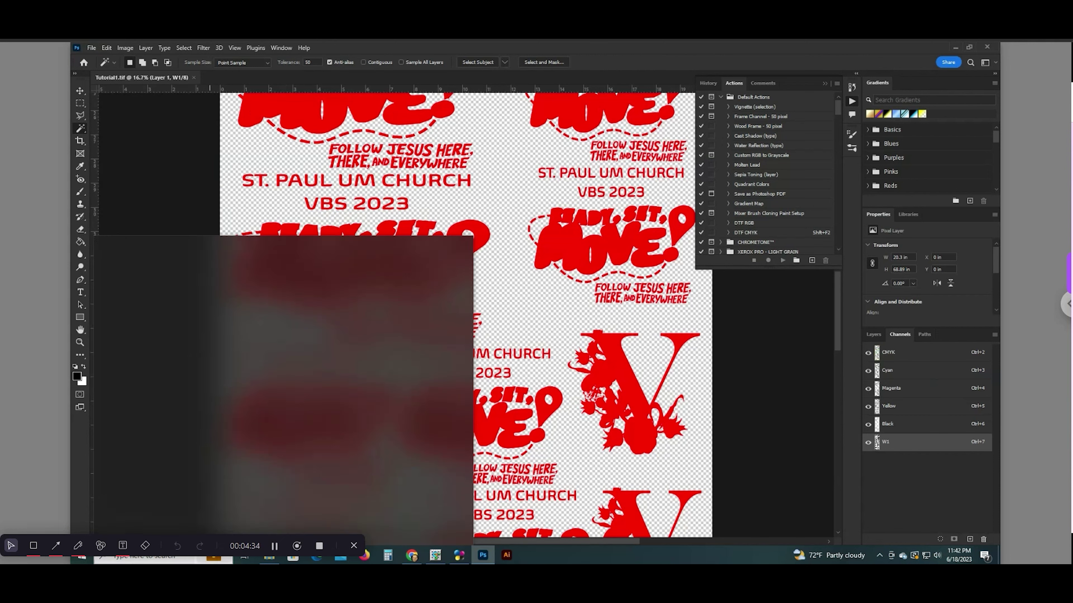
pyautogui.moveTo(127, 556)
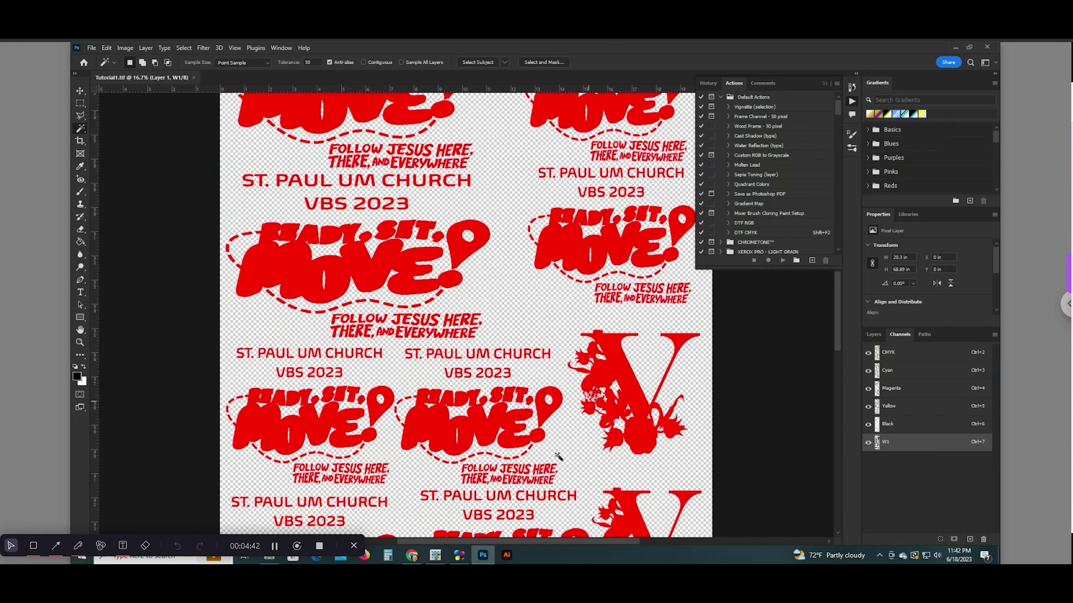
pyautogui.moveTo(439, 561)
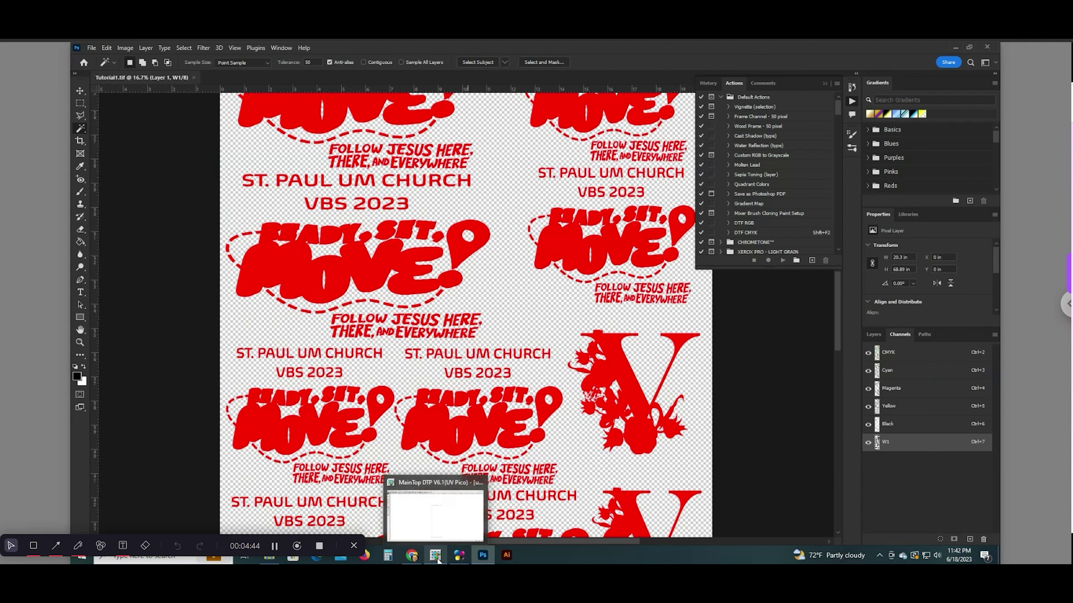
pyautogui.click(439, 561)
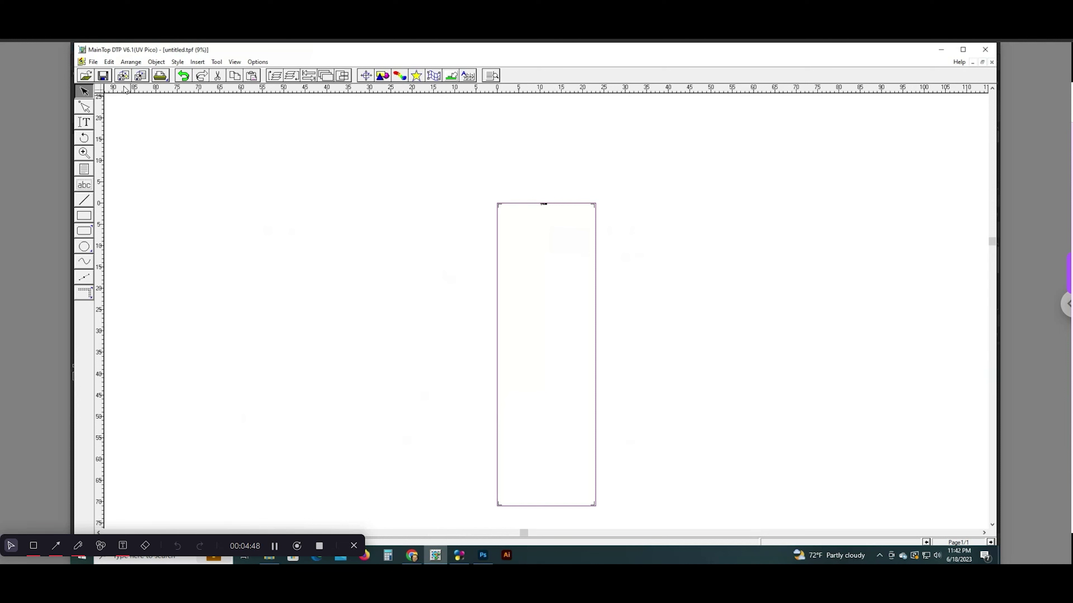
# - Confirm the page setup of 23 × 71 in portrait with 0.2" and 0.25" margins
pyautogui.click(93, 62)
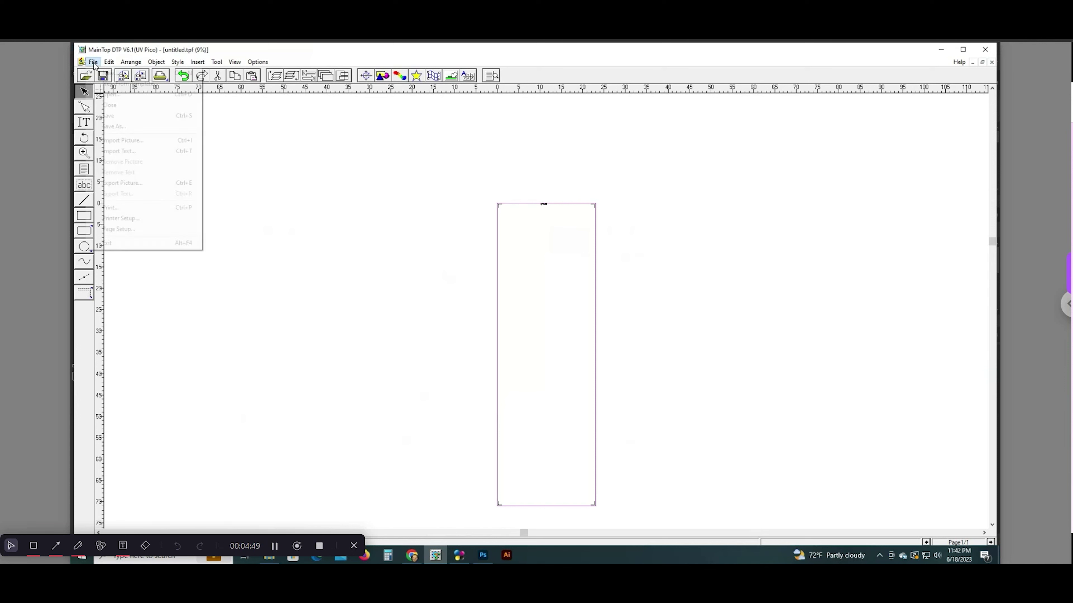
pyautogui.click(139, 228)
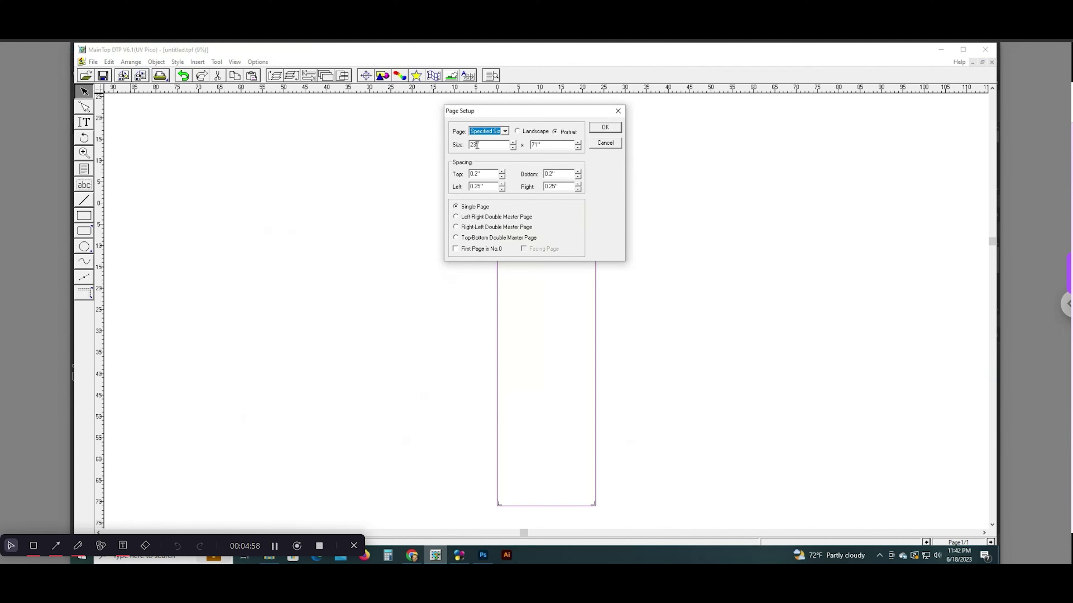
pyautogui.click(593, 130)
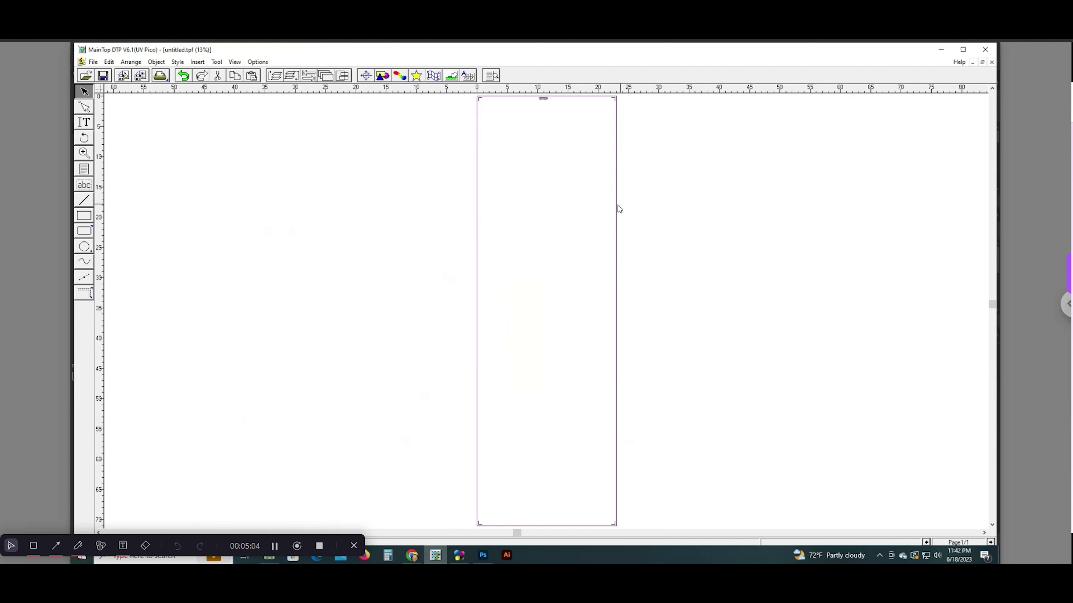
pyautogui.scroll(-5, 578, 191)
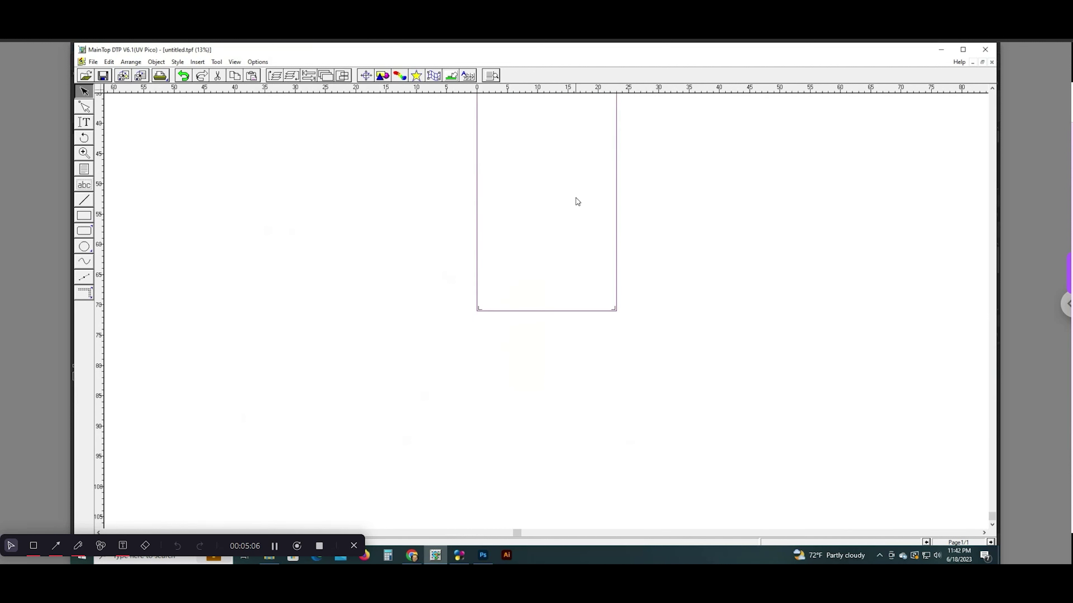
pyautogui.scroll(7, 574, 202)
pyautogui.scroll(-2, 572, 201)
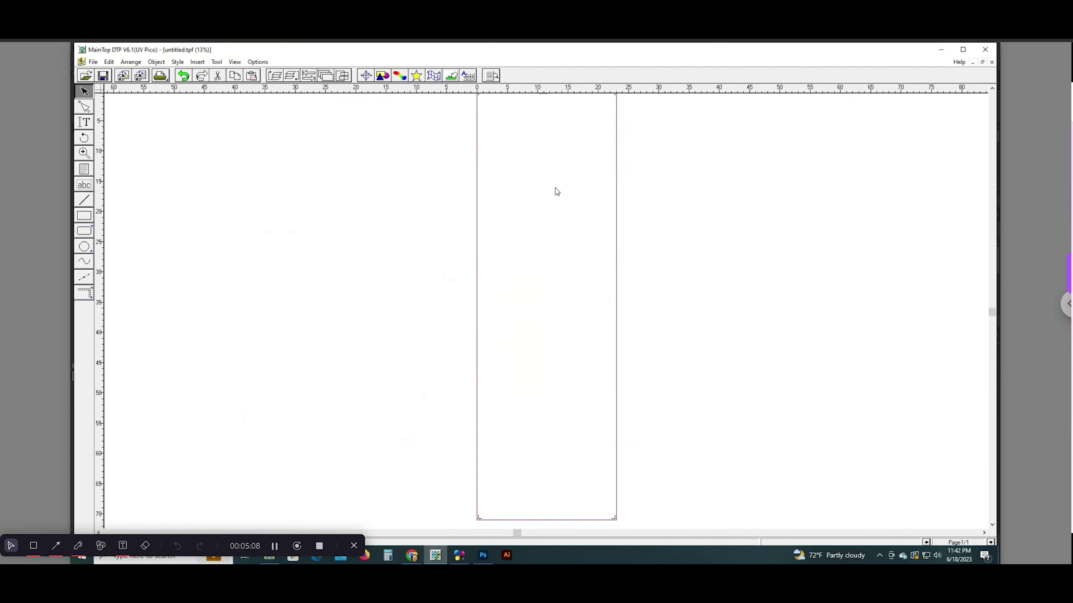
pyautogui.scroll(3, 536, 192)
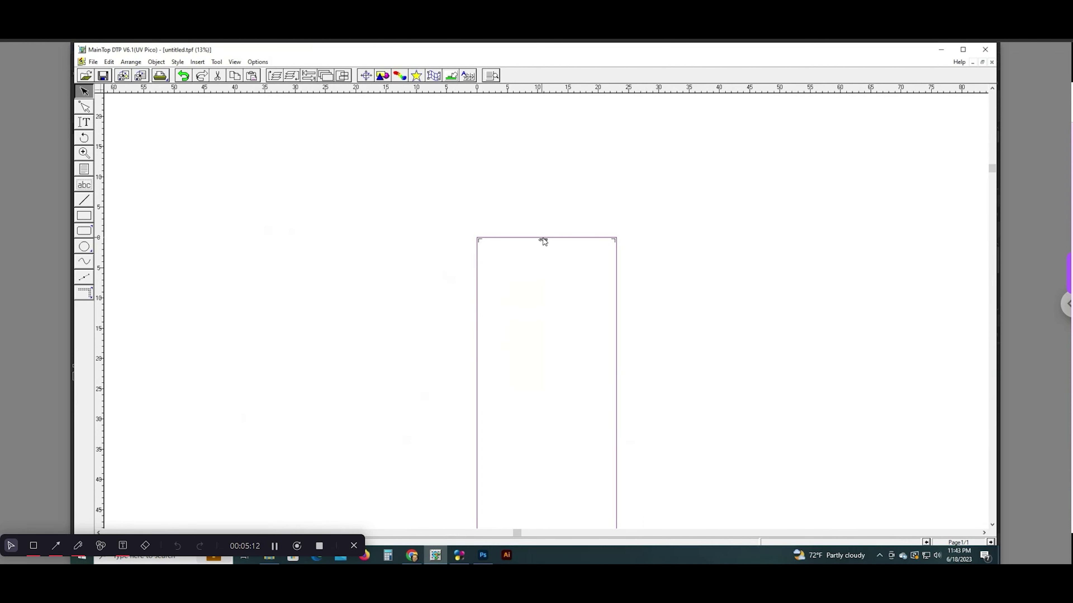
pyautogui.scroll(3, 544, 242)
pyautogui.scroll(3, 544, 241)
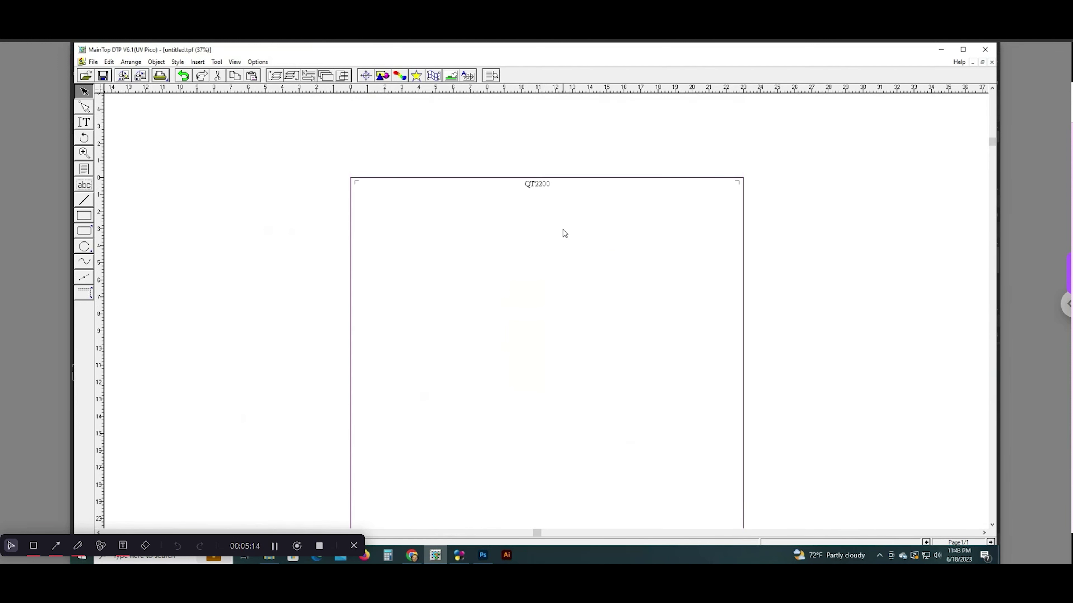
pyautogui.scroll(2, 559, 245)
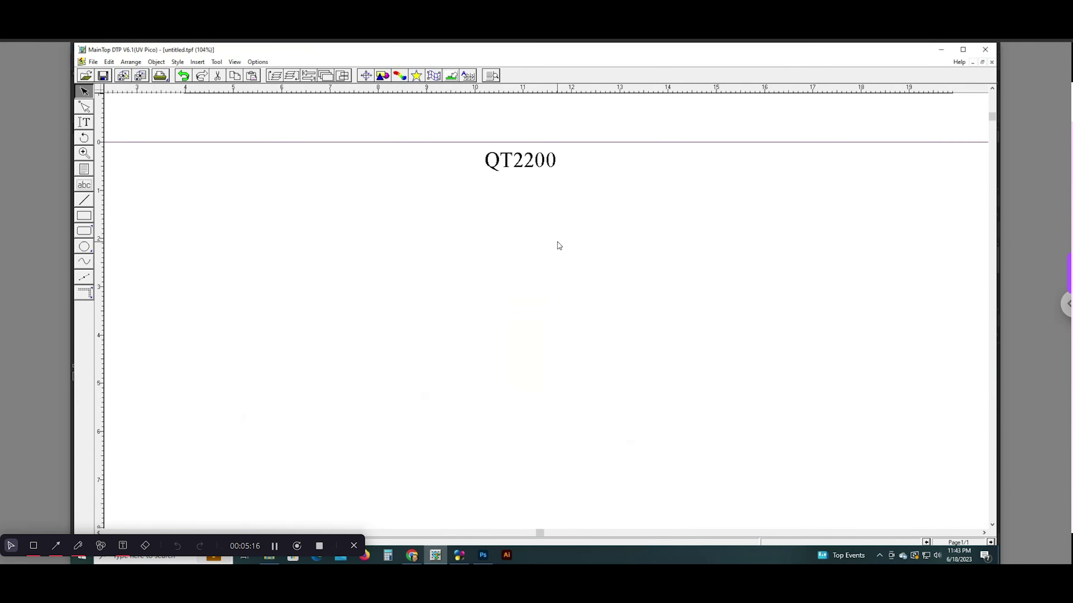
pyautogui.scroll(-2, 559, 245)
pyautogui.scroll(2, 559, 245)
pyautogui.scroll(-1, 558, 245)
pyautogui.scroll(-3, 559, 246)
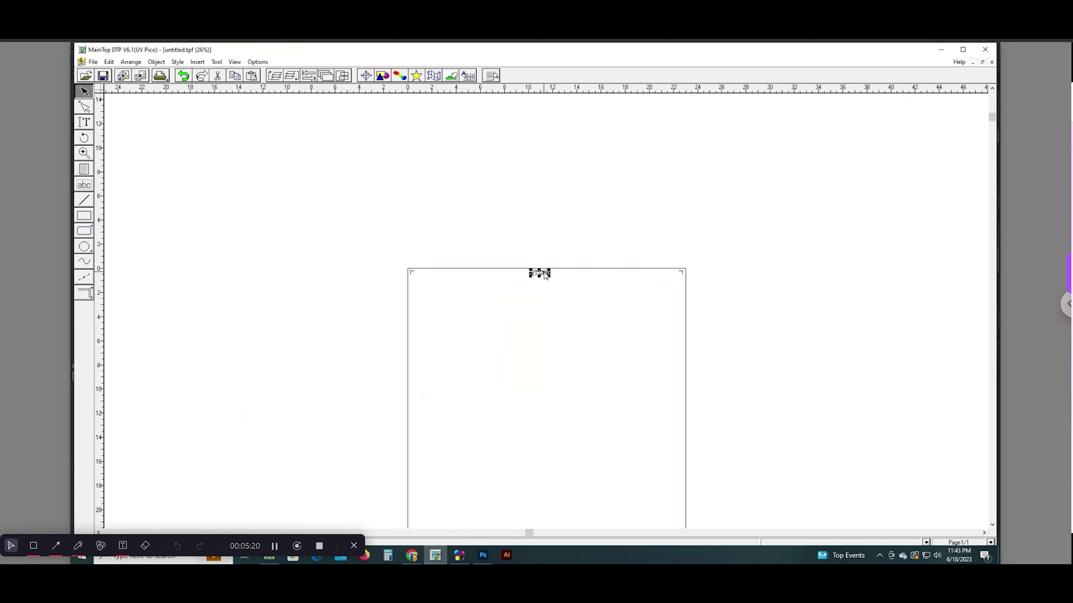
# - Delete the QT2200 header and add the artistic text label 'Tutorial 1'
pyautogui.press('Delete')
pyautogui.click(87, 188)
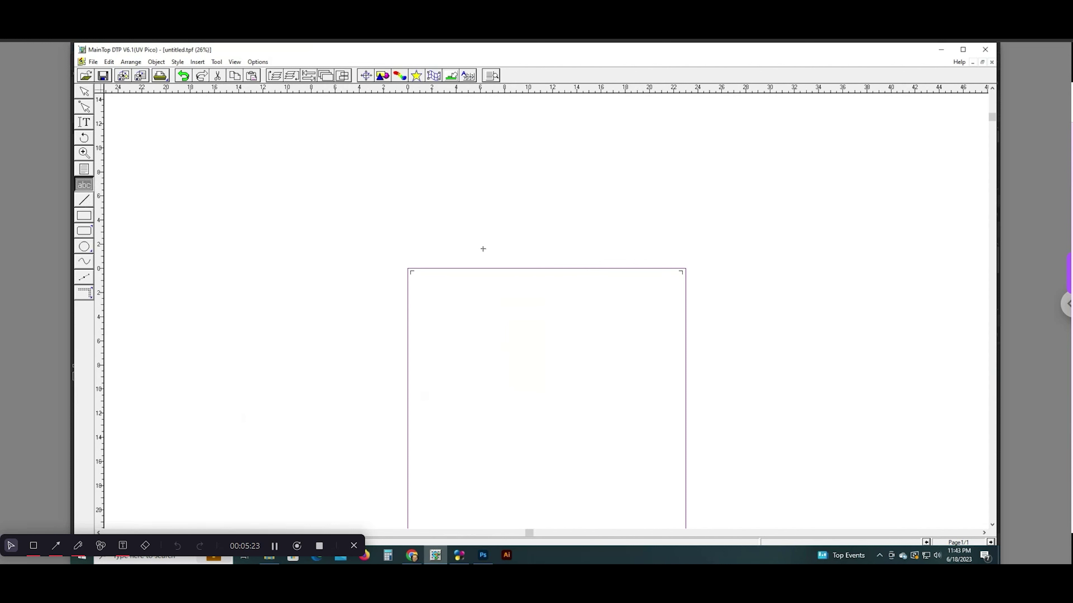
pyautogui.click(515, 275)
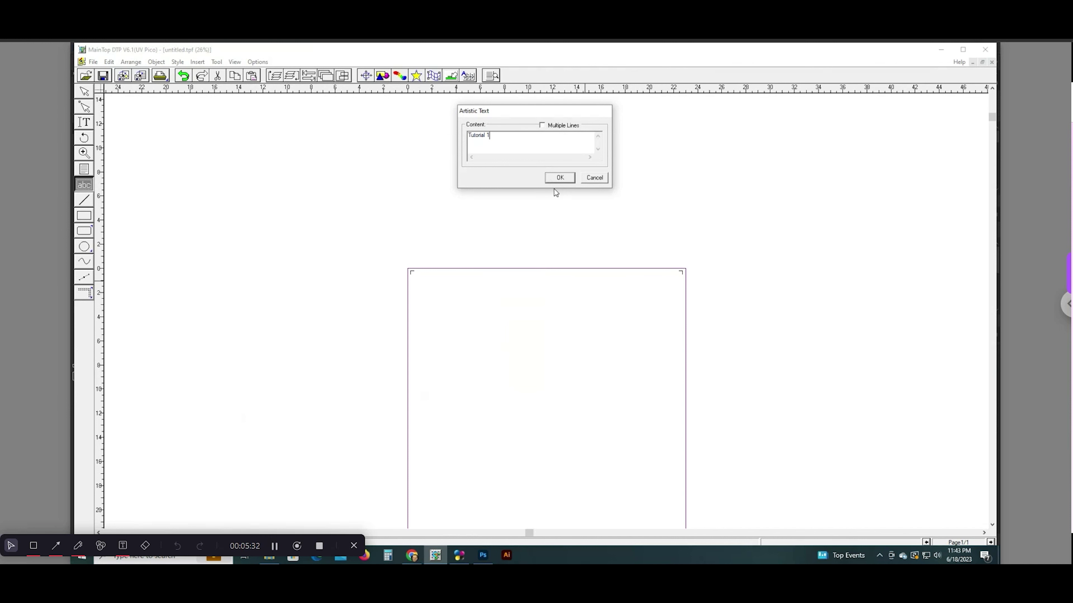
pyautogui.click(559, 178)
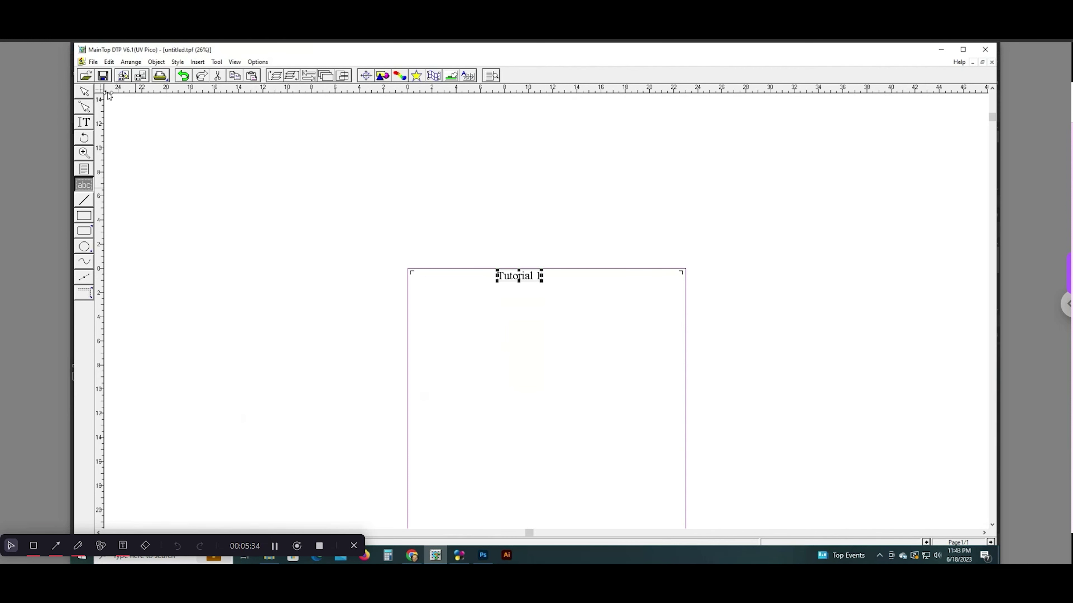
# - Move the 'Tutorial 1' label to the top centre of the page
pyautogui.click(84, 91)
pyautogui.moveTo(540, 280); pyautogui.dragTo(560, 282)
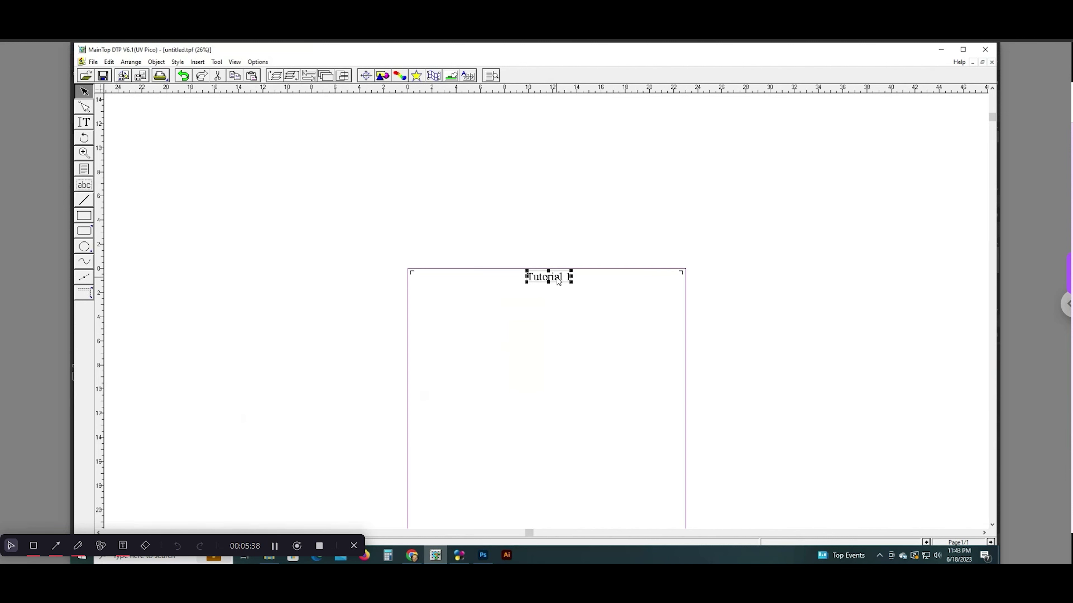
pyautogui.click(580, 254)
pyautogui.scroll(-3, 567, 293)
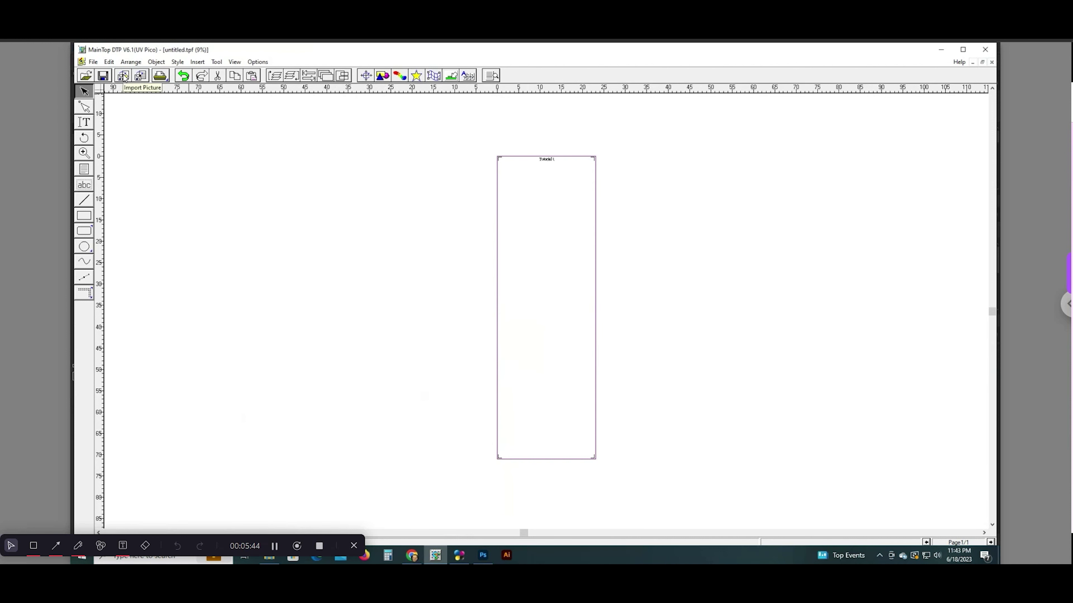
# - Import Tutorial1.tif from Downloads onto the page beneath the Tutorial 1 label
pyautogui.click(124, 77)
pyautogui.click(125, 78)
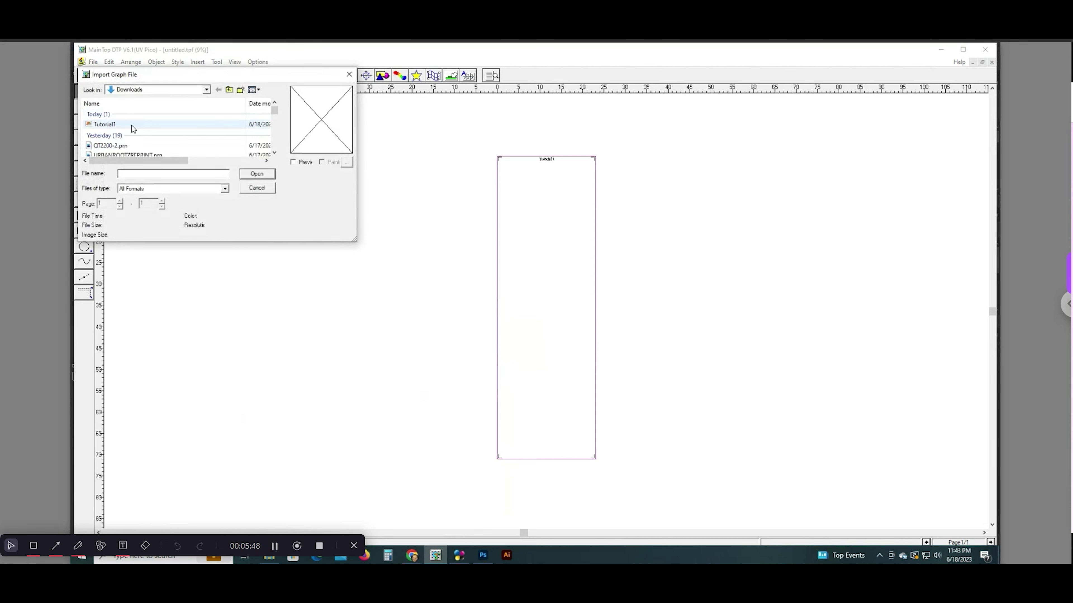
pyautogui.doubleClick(98, 126)
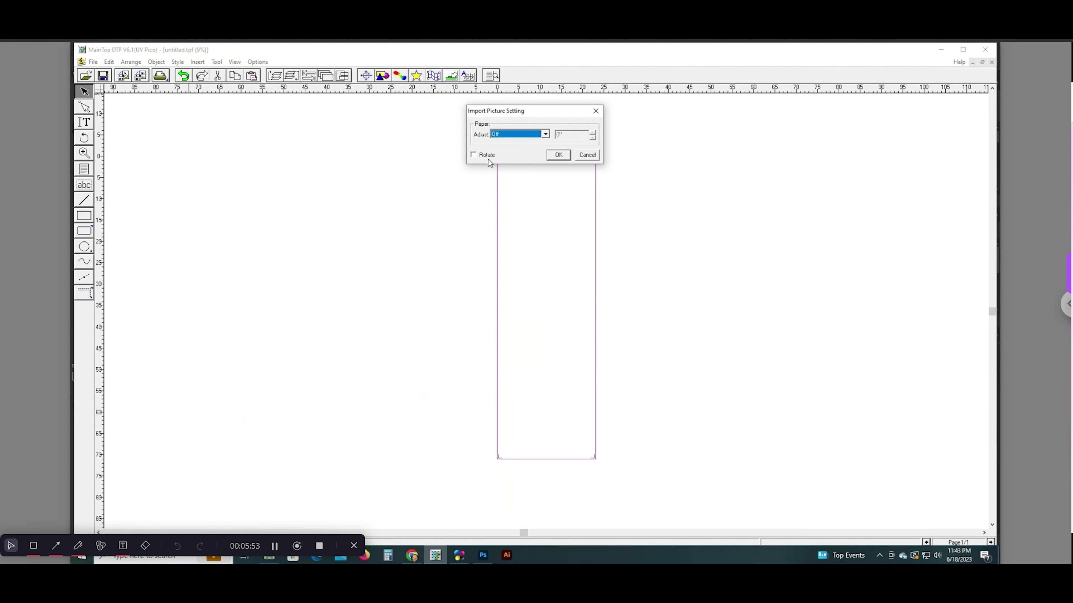
pyautogui.click(565, 157)
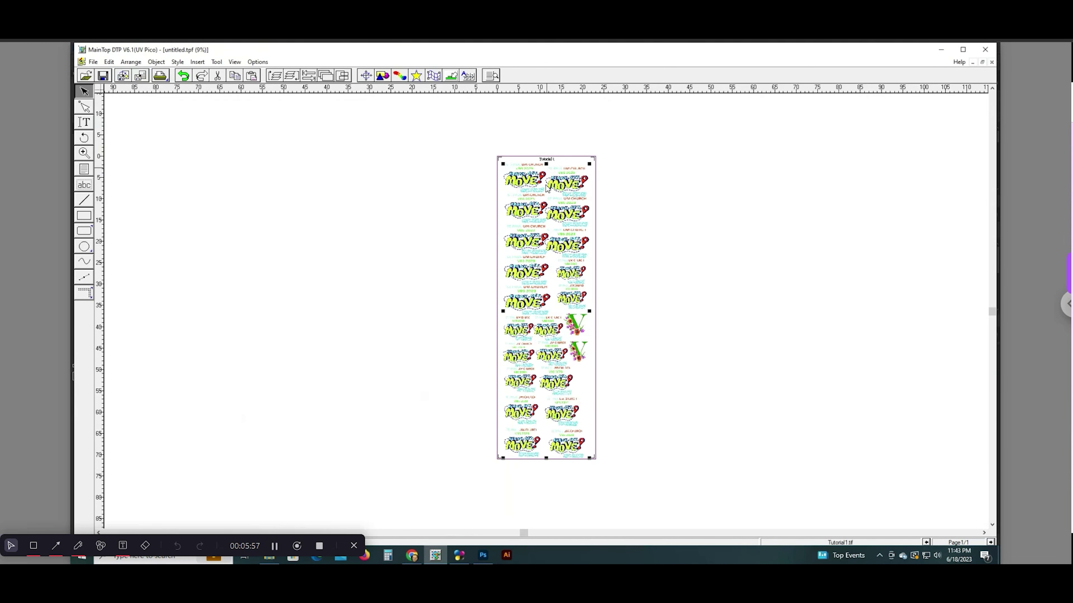
# - Zoom out from 73% to 13% so the whole gang sheet and Tutorial 1 label show
pyautogui.scroll(3, 524, 465)
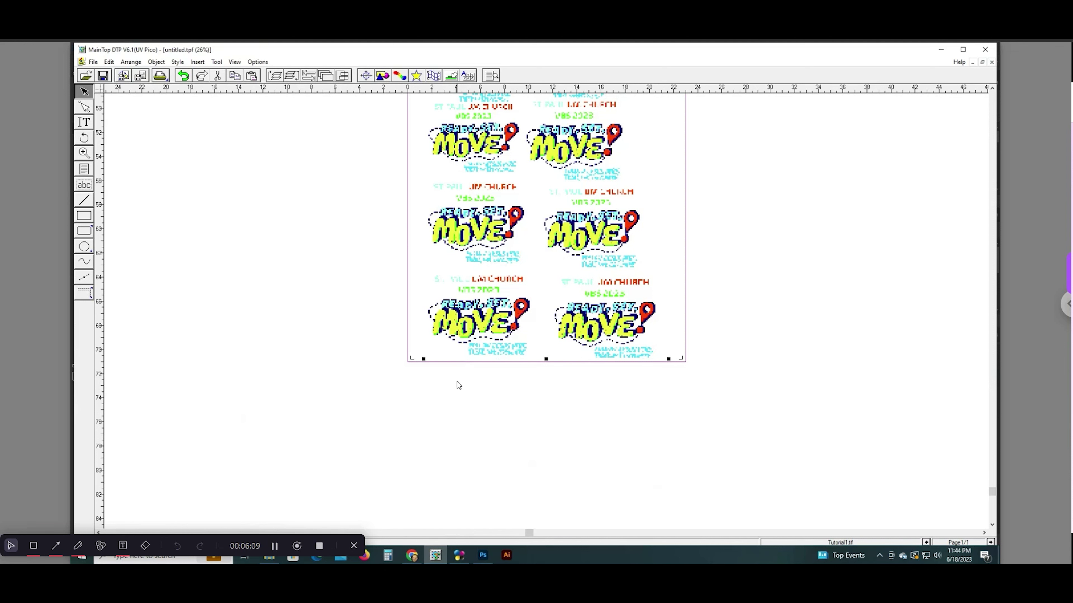
pyautogui.scroll(1, 457, 374)
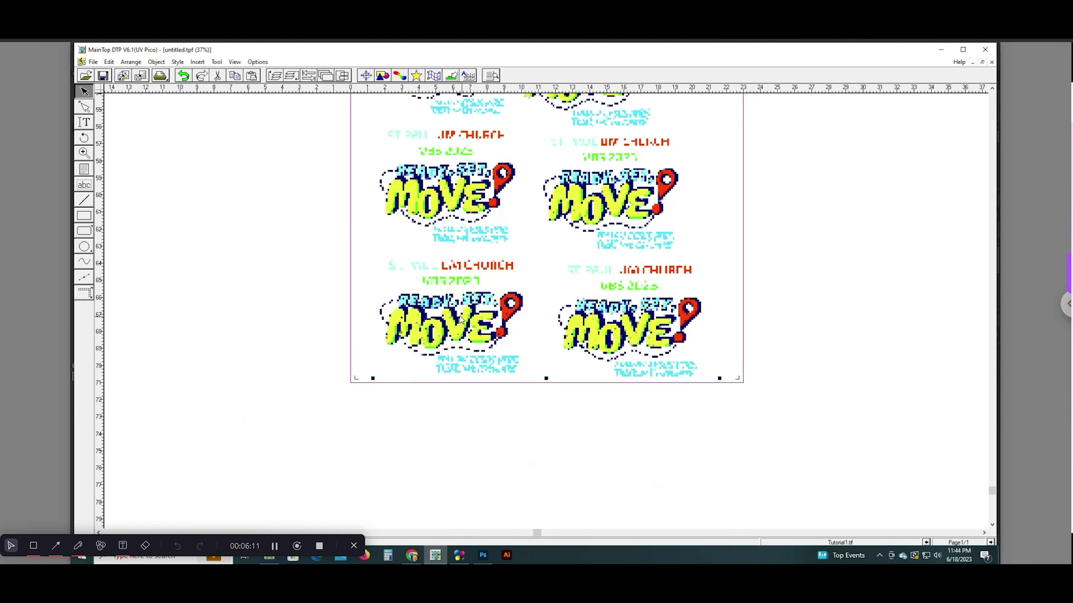
pyautogui.scroll(1, 411, 376)
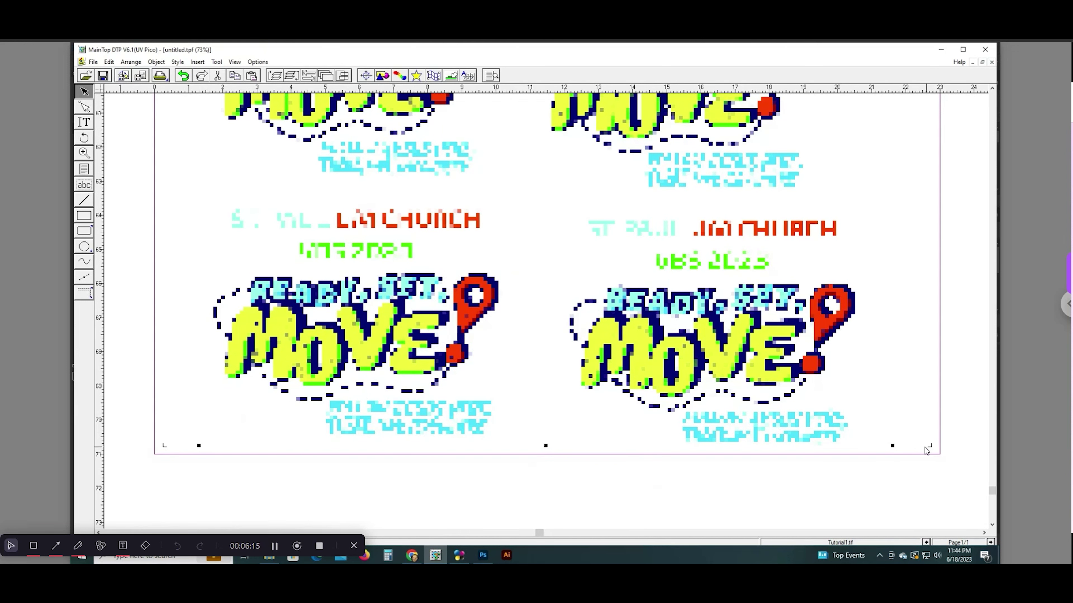
pyautogui.scroll(-2, 899, 447)
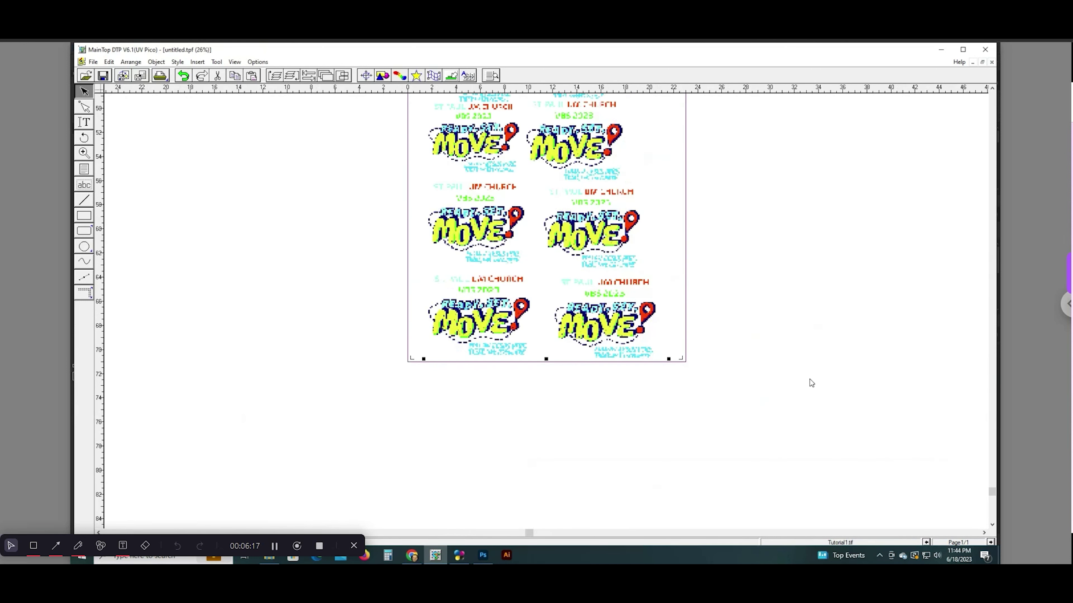
pyautogui.scroll(-1, 708, 336)
pyautogui.scroll(3, 699, 331)
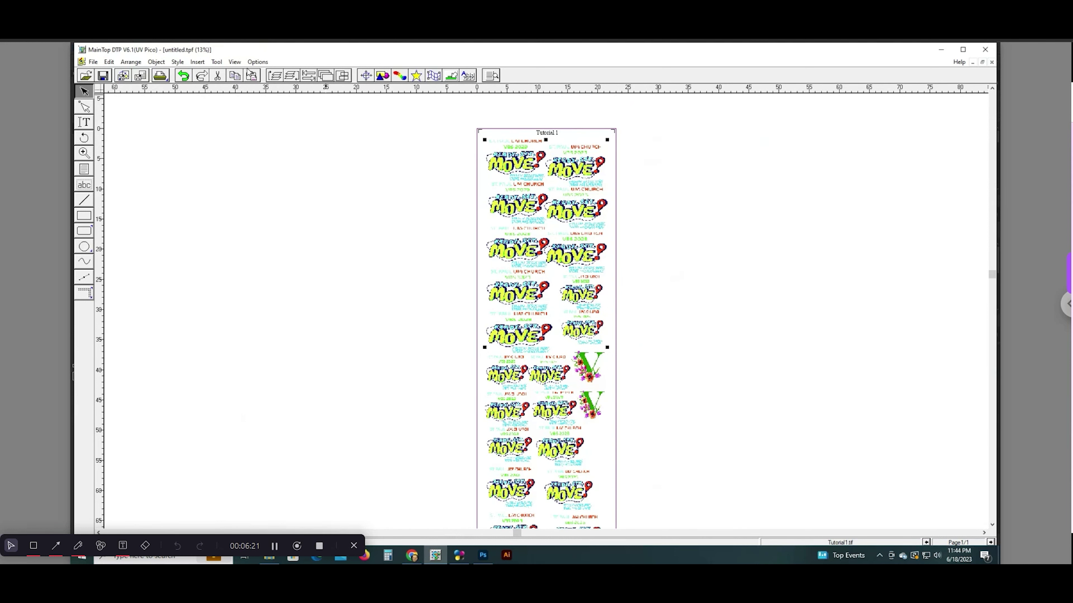
# - Switch the display to Wireframe Only and zoom to check the page edges
pyautogui.click(235, 62)
pyautogui.click(263, 137)
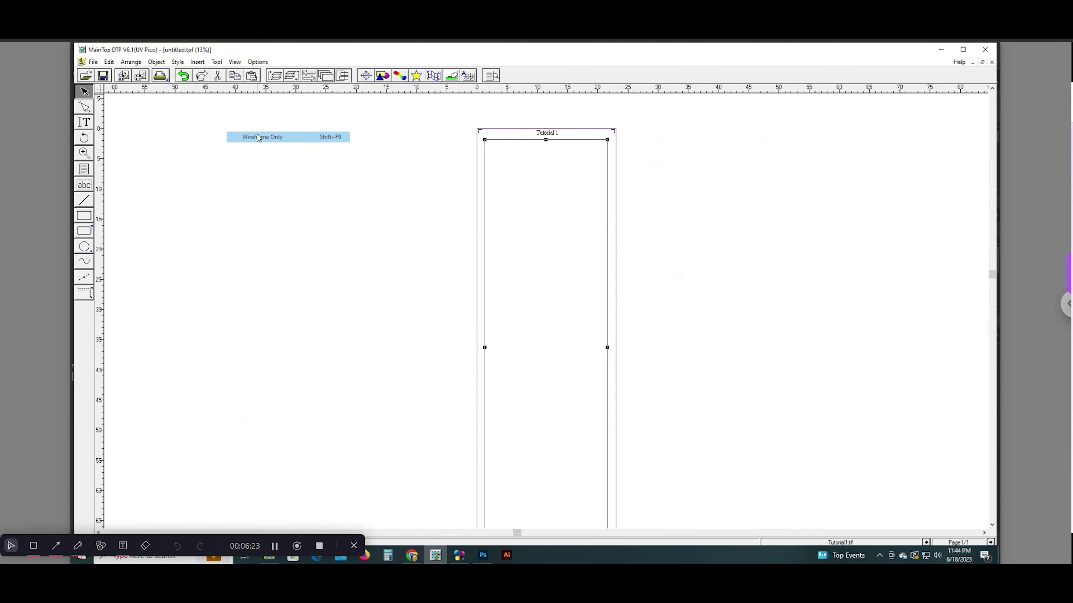
pyautogui.scroll(-3, 535, 172)
pyautogui.scroll(4, 482, 446)
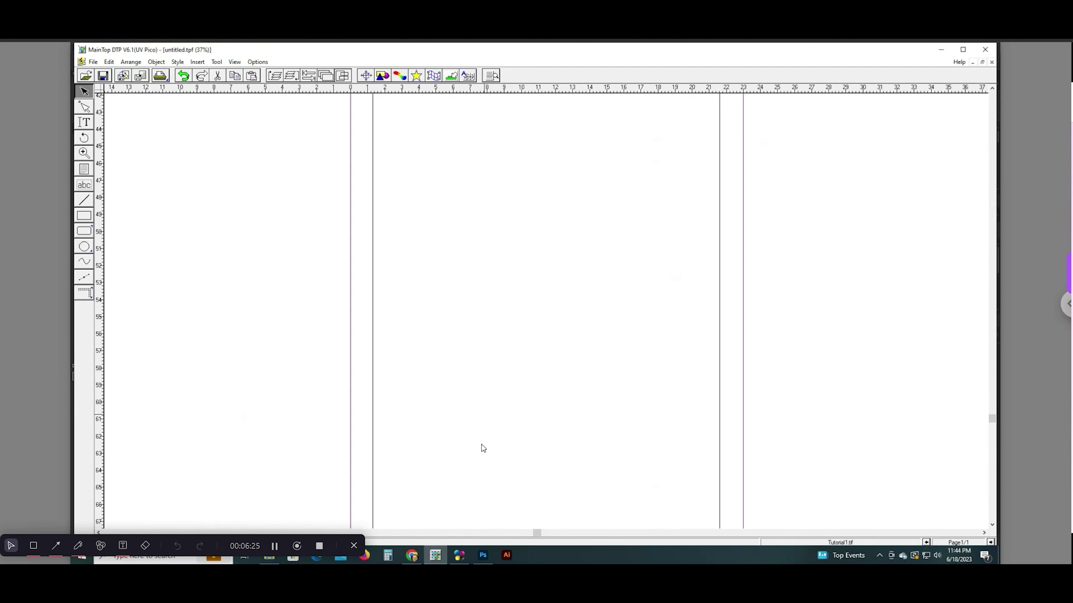
pyautogui.scroll(-5, 456, 448)
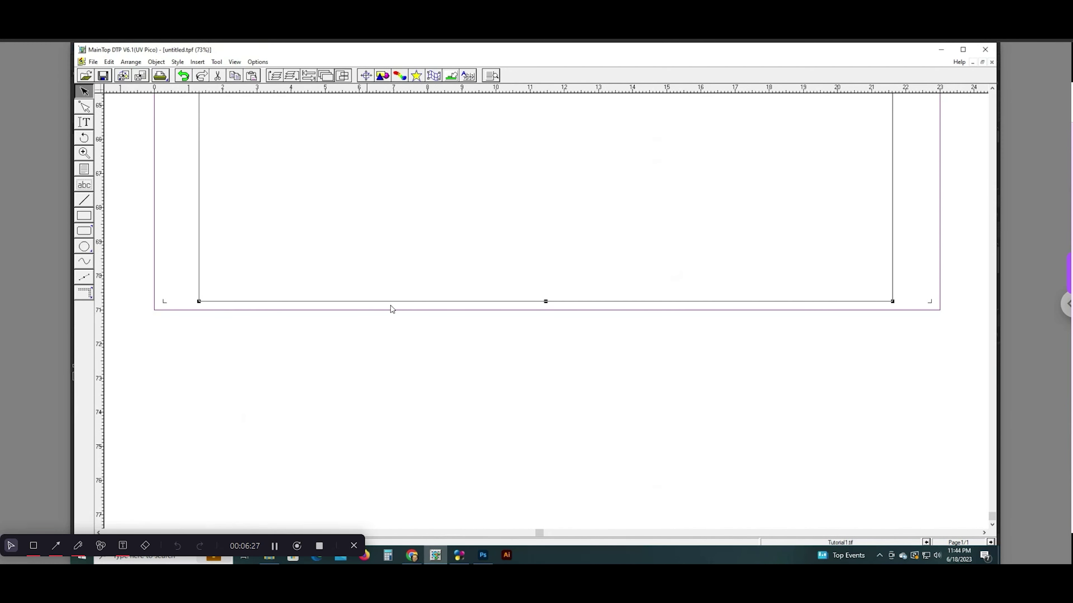
pyautogui.scroll(-4, 866, 324)
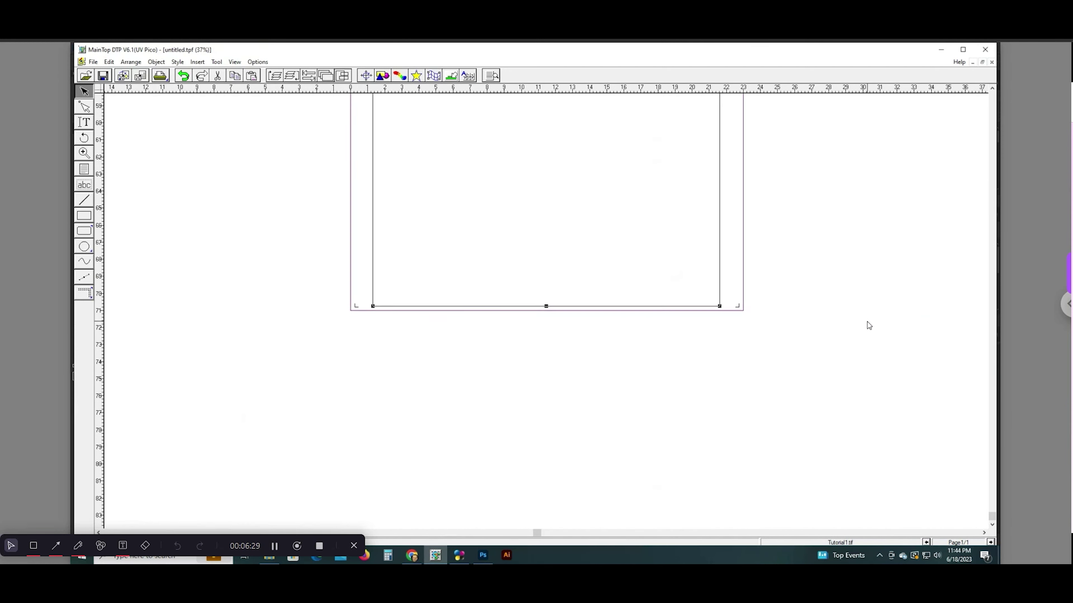
pyautogui.scroll(-2, 740, 319)
pyautogui.scroll(6, 589, 240)
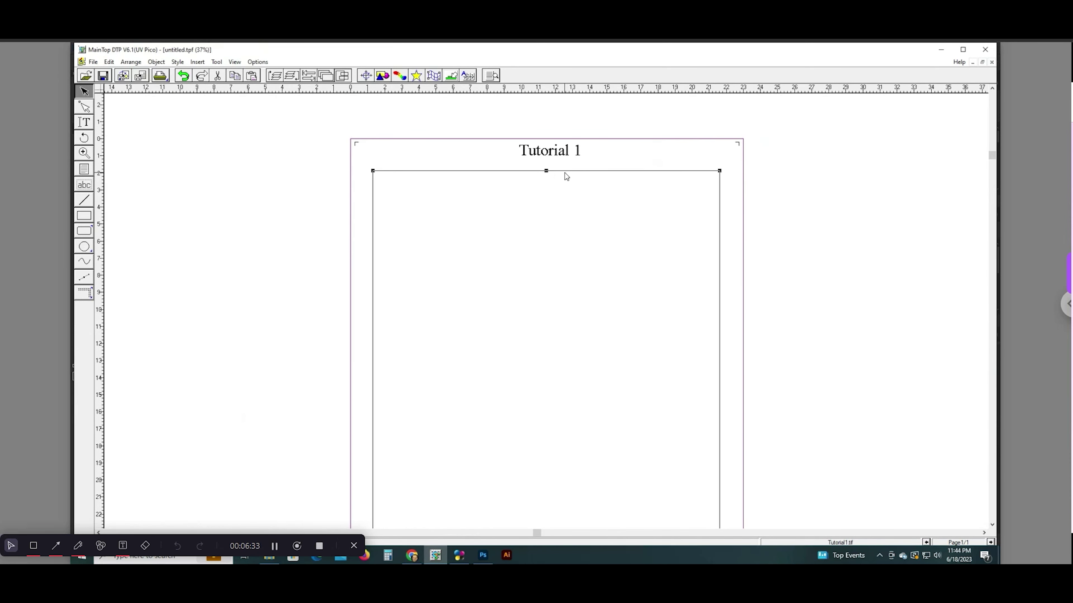
# - Nudge the frame up twice so its top sits just below the Tutorial 1 title
pyautogui.press('Up')
pyautogui.press('Up')
pyautogui.press('Up')
pyautogui.press('Up')
pyautogui.press('Up')
pyautogui.press('Up')
pyautogui.press('Up')
pyautogui.press('Up')
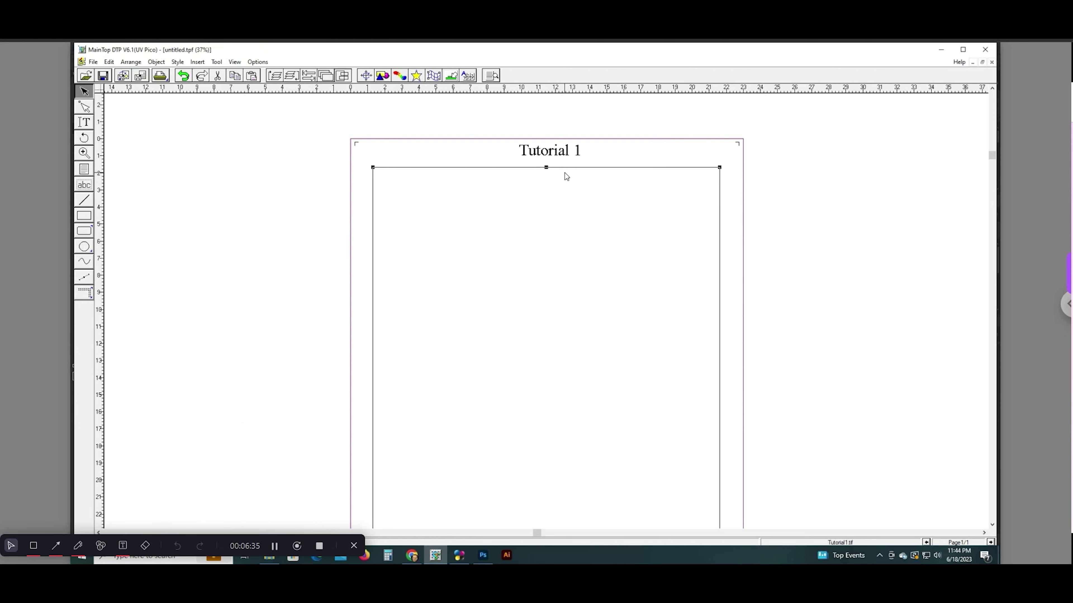
pyautogui.press('Up')
pyautogui.press('Up')
pyautogui.press('Up')
pyautogui.press('Up')
pyautogui.scroll(-3, 533, 163)
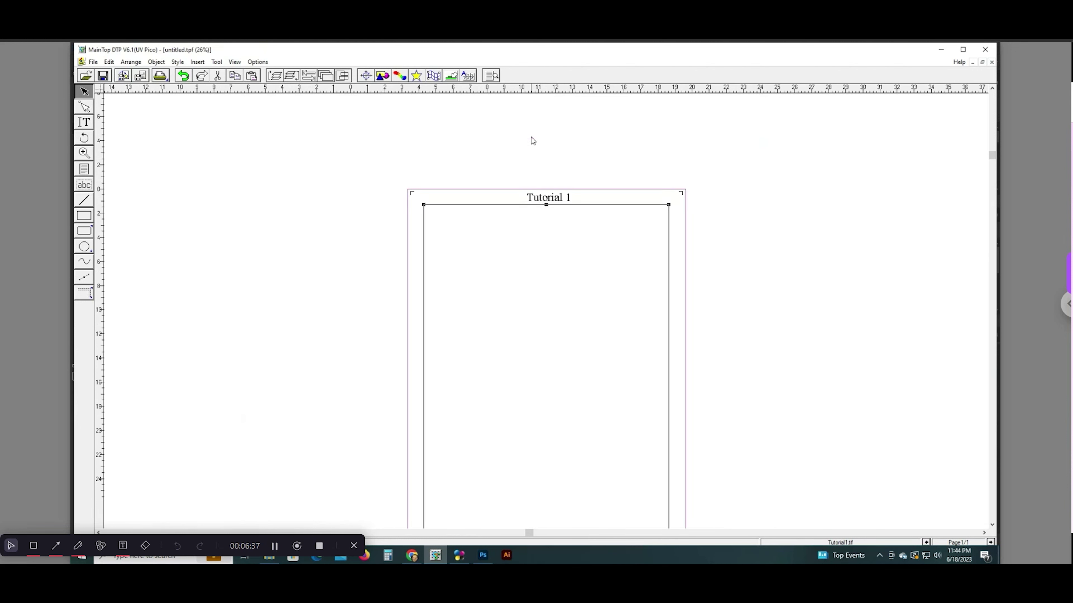
pyautogui.scroll(-5, 539, 305)
pyautogui.scroll(1, 553, 460)
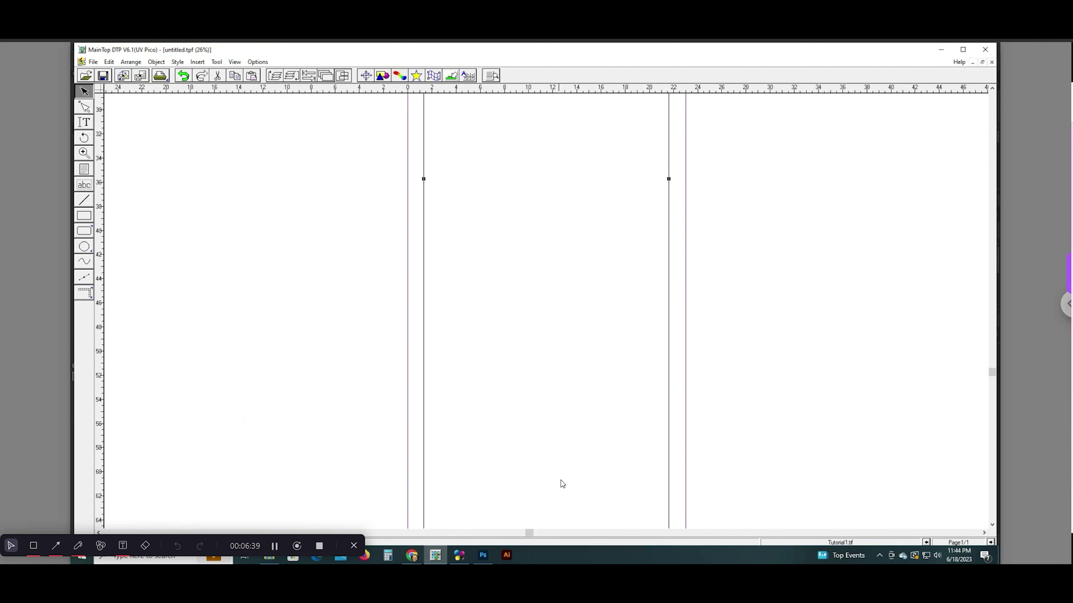
pyautogui.scroll(-3, 562, 483)
pyautogui.scroll(-4, 539, 412)
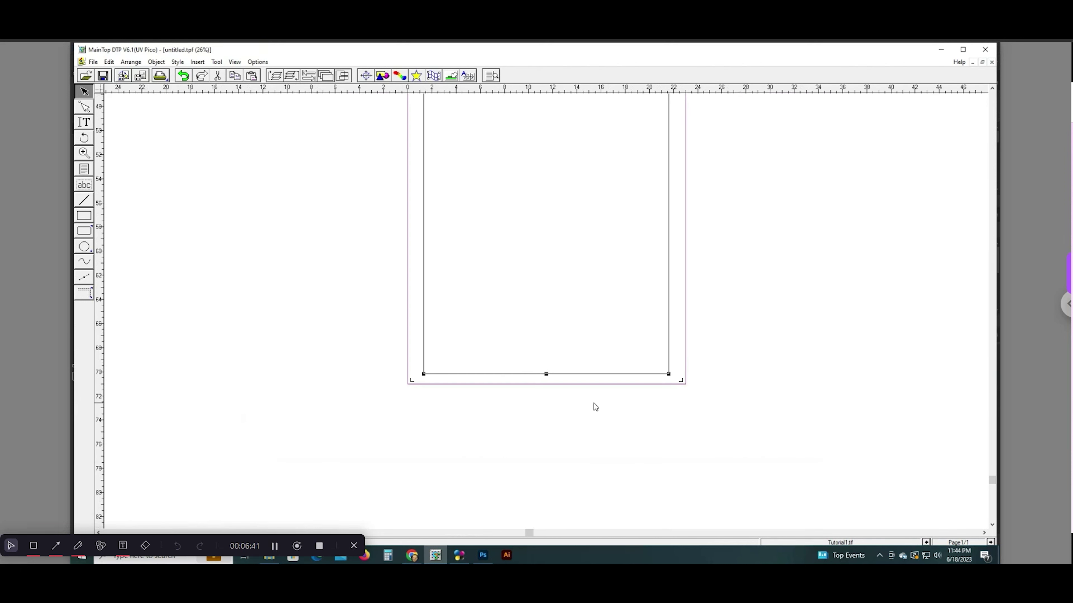
pyautogui.scroll(5, 668, 288)
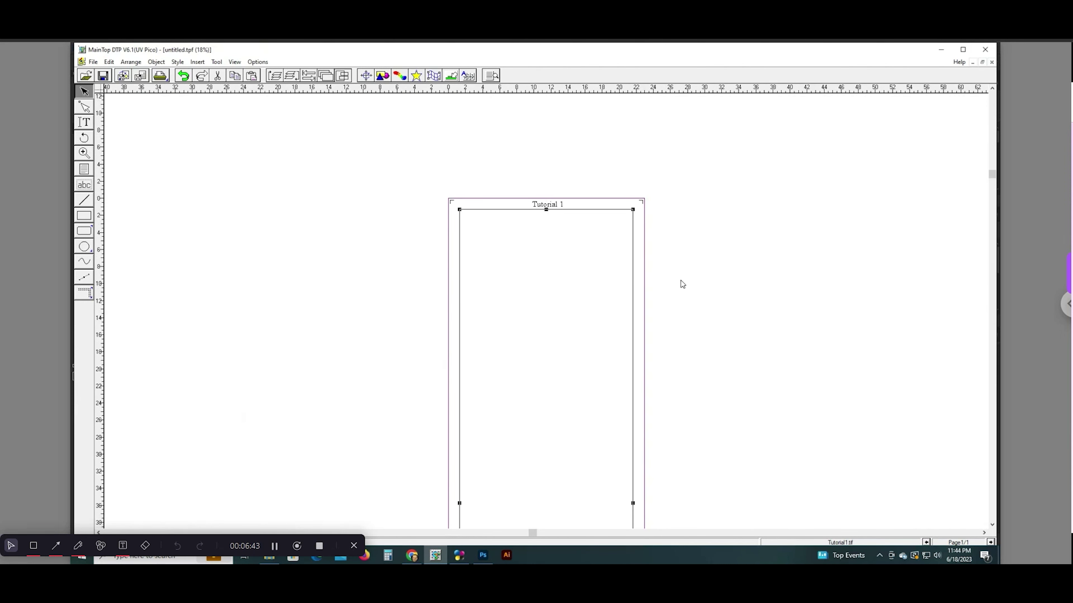
pyautogui.scroll(-3, 642, 288)
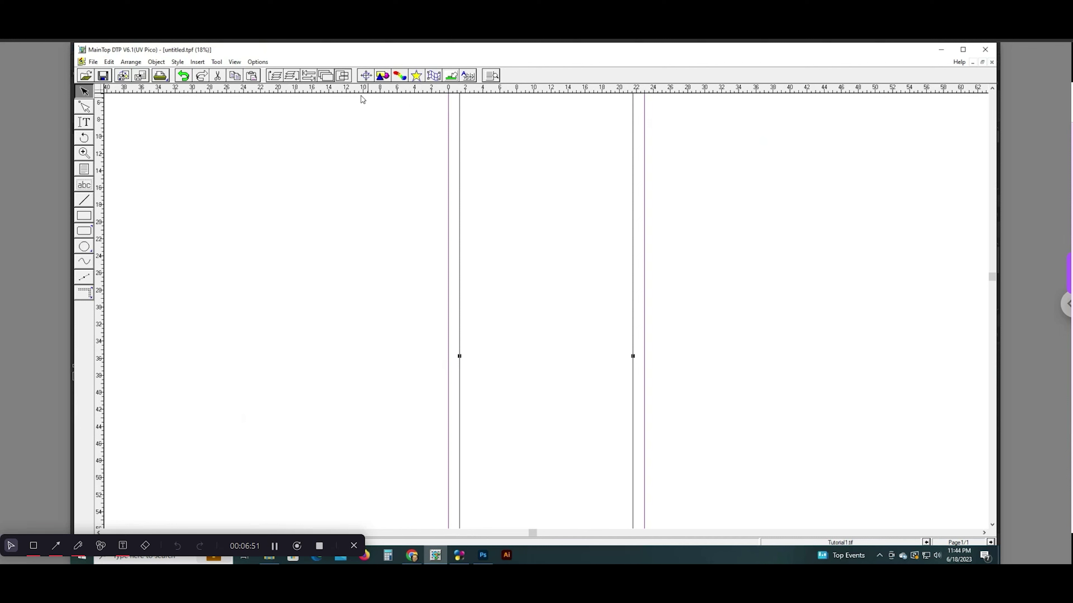
# - In the print properties, keep the resolution at V720x1800 6 Pass
pyautogui.click(162, 79)
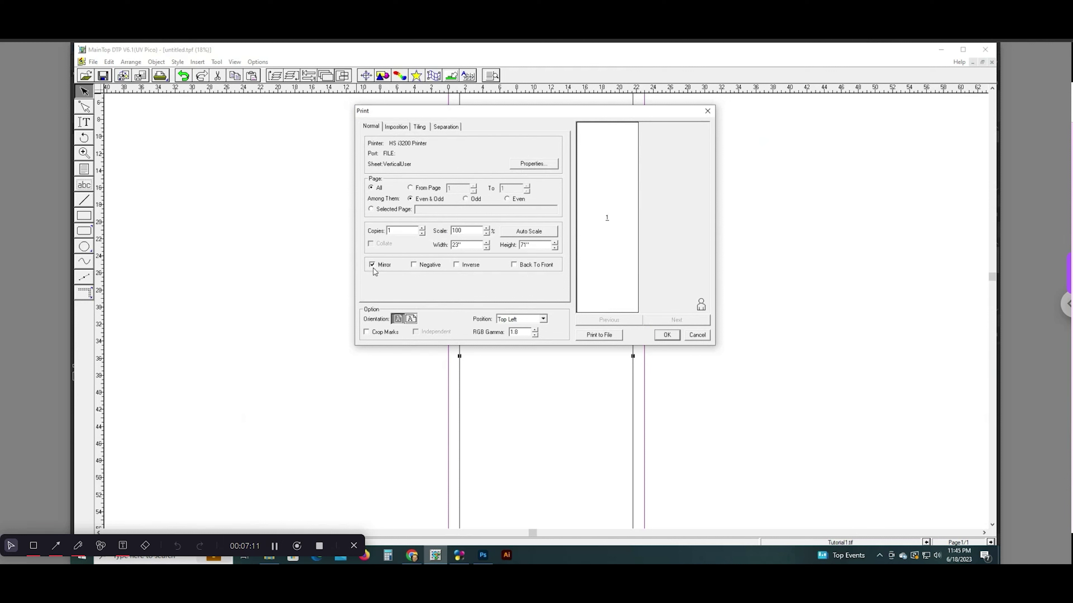
pyautogui.click(532, 169)
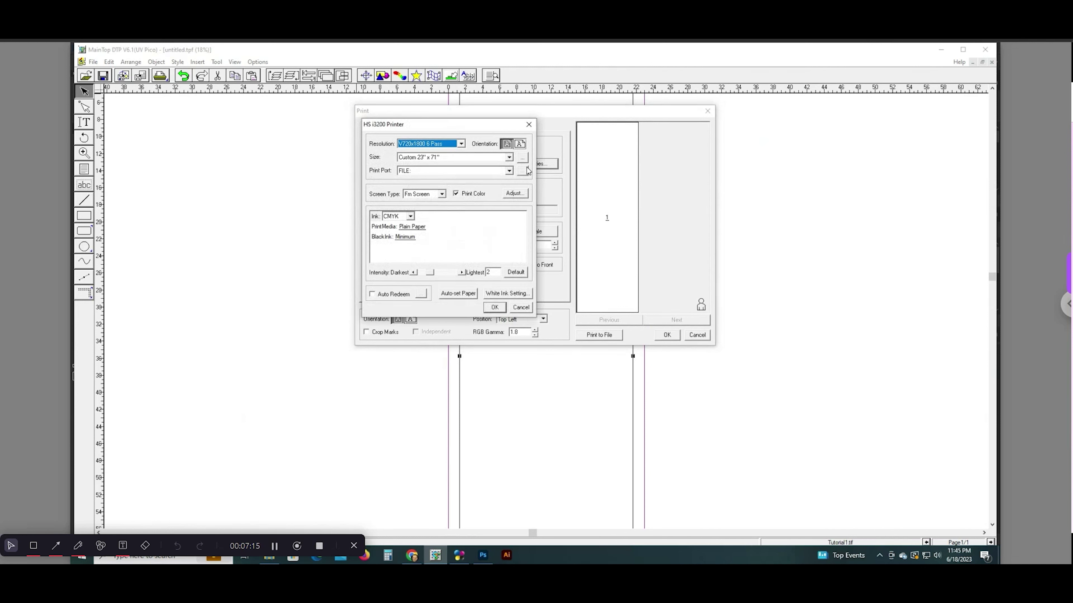
pyautogui.click(451, 145)
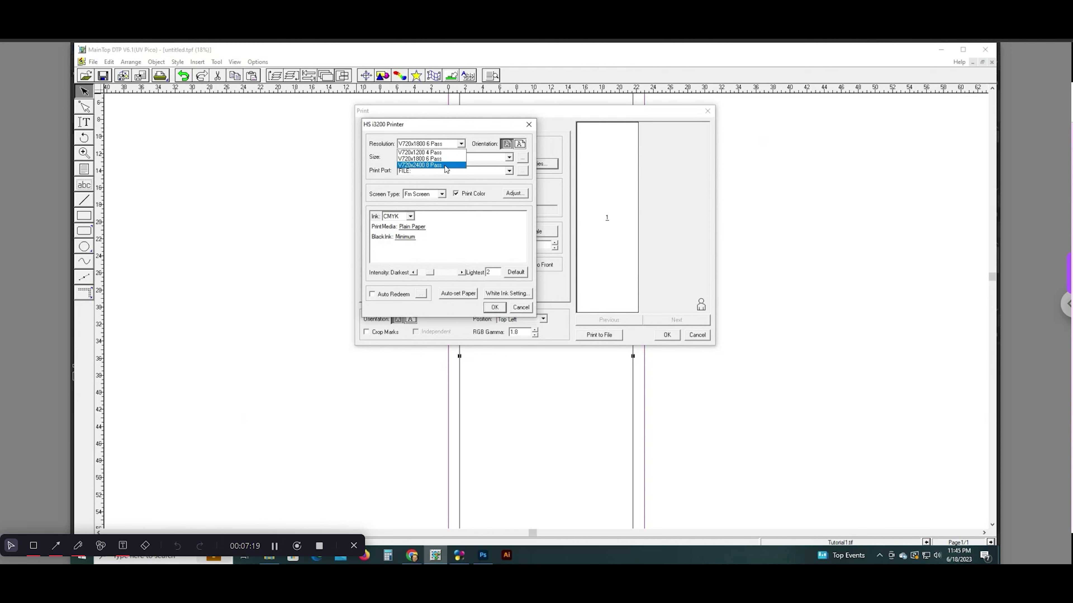
pyautogui.click(464, 128)
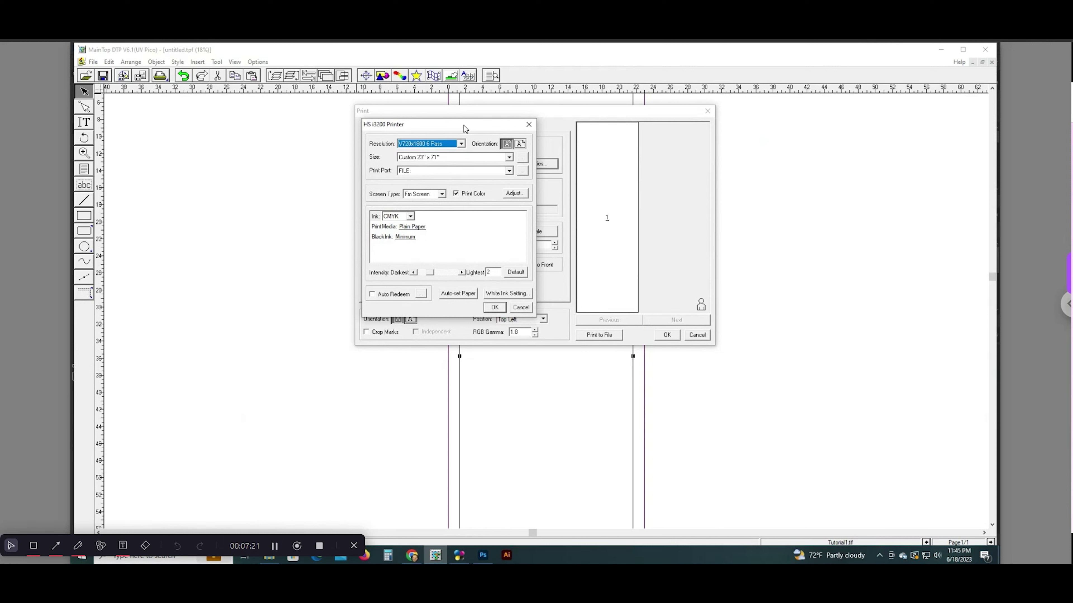
pyautogui.click(454, 144)
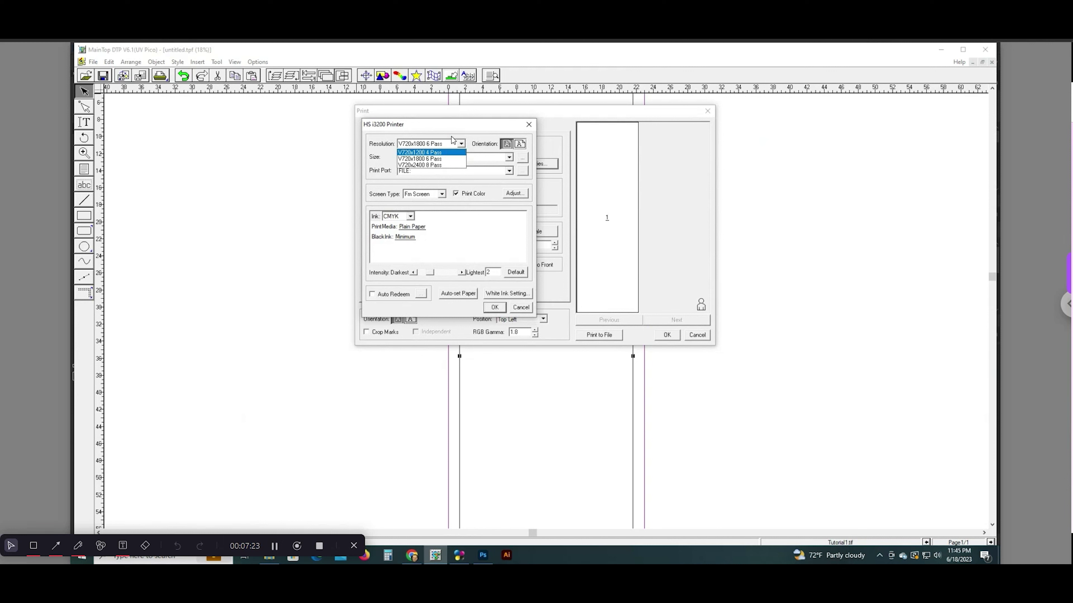
pyautogui.click(453, 141)
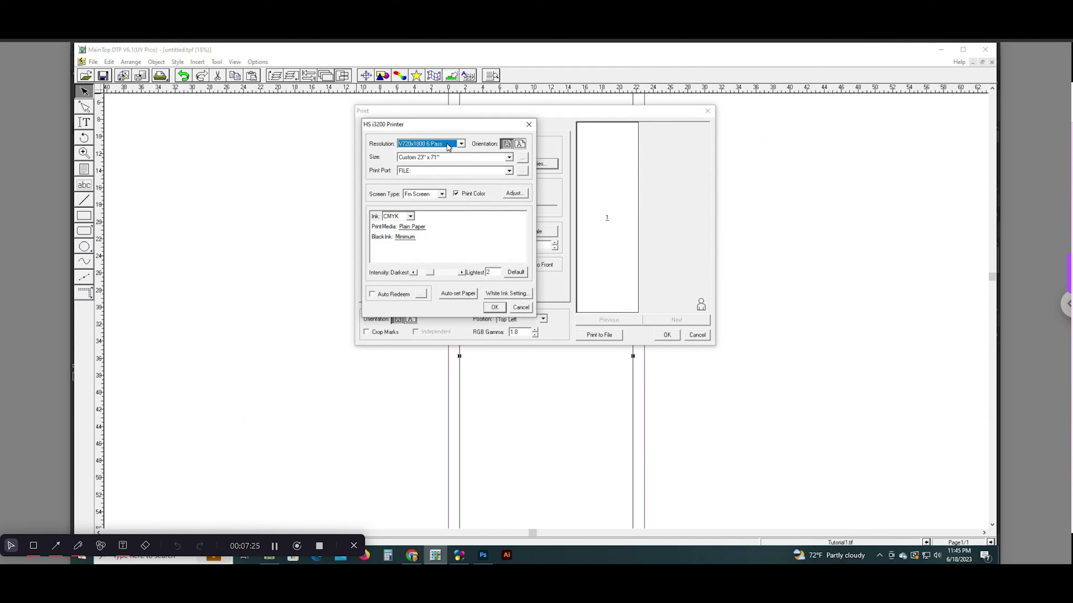
pyautogui.click(450, 146)
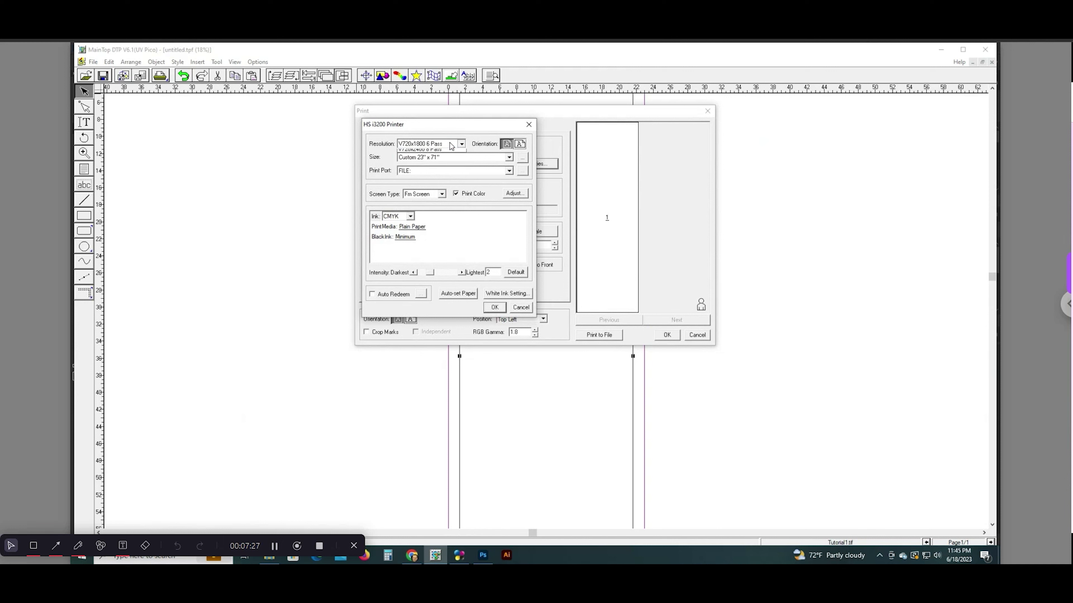
pyautogui.click(459, 129)
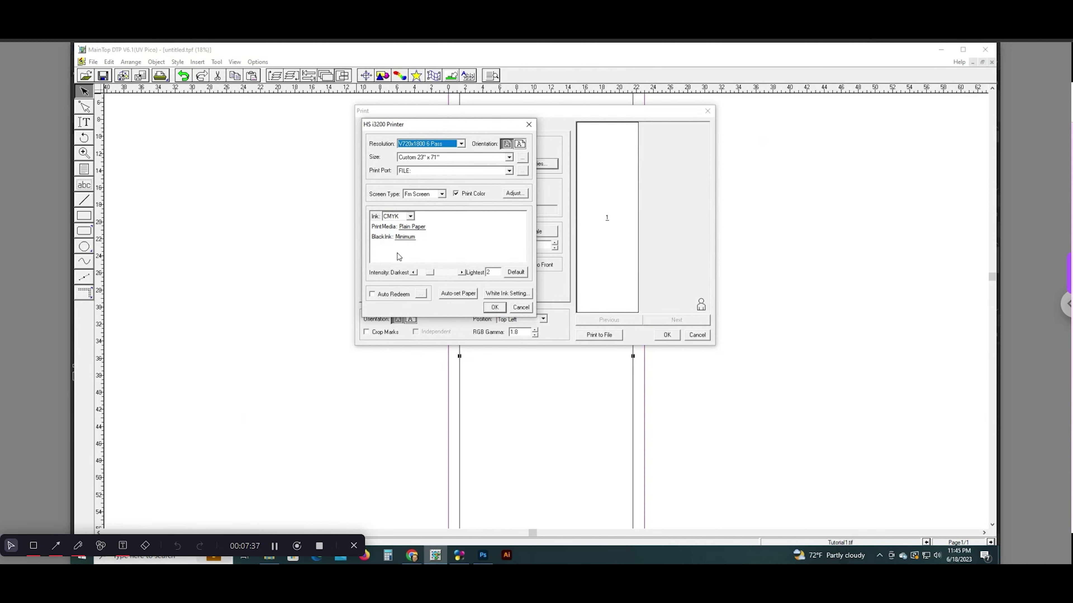
# - Review the White Ink Setting without changes and accept the printer properties
pyautogui.click(510, 296)
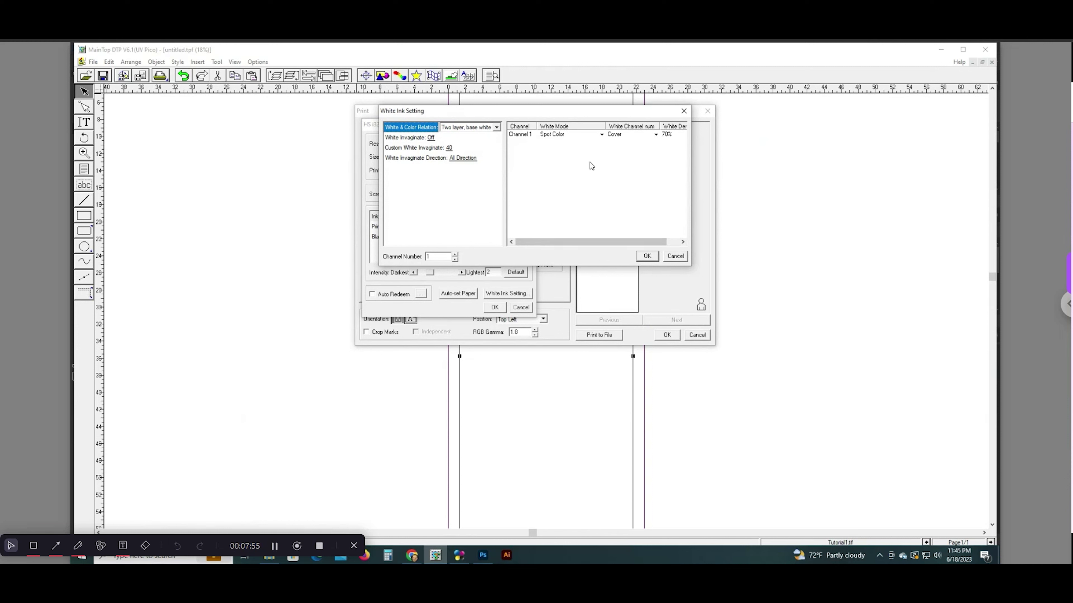
pyautogui.click(675, 256)
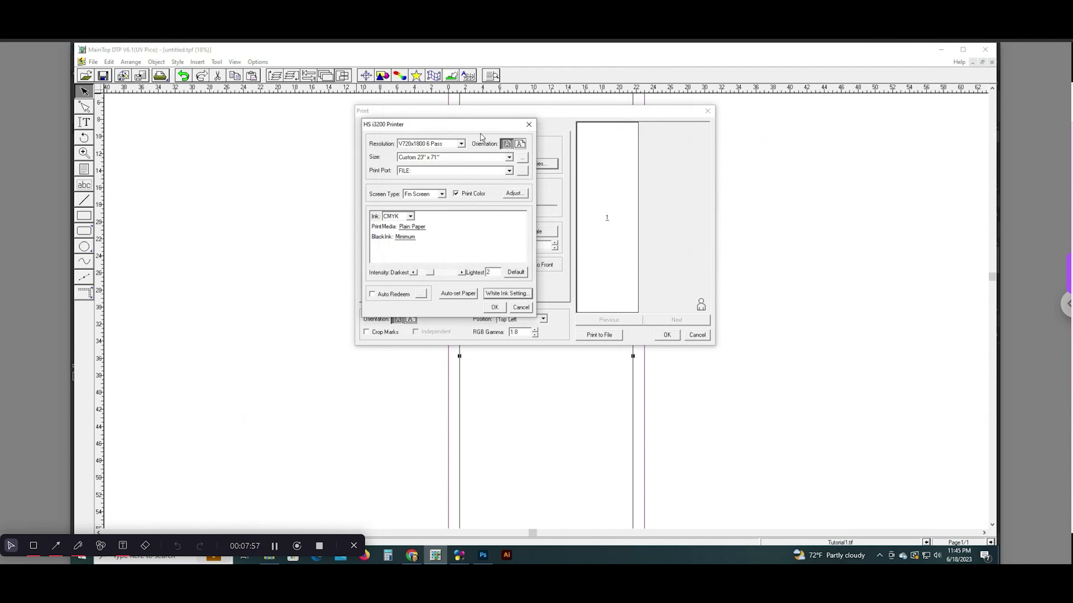
pyautogui.click(459, 295)
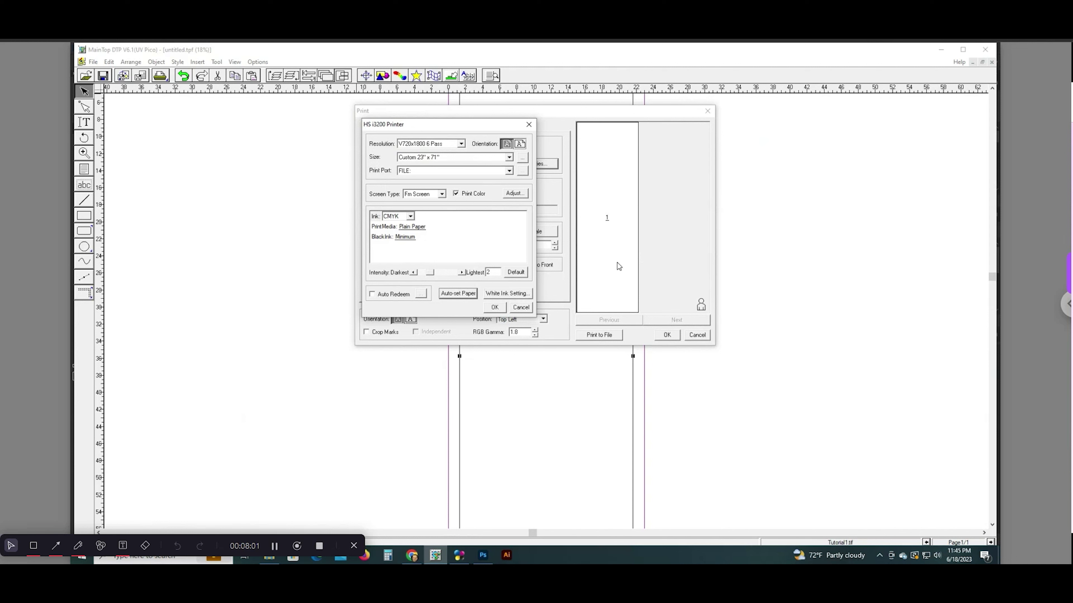
pyautogui.click(494, 310)
# - Print to file as Tutorial1.prn, then close MainTop
pyautogui.click(603, 336)
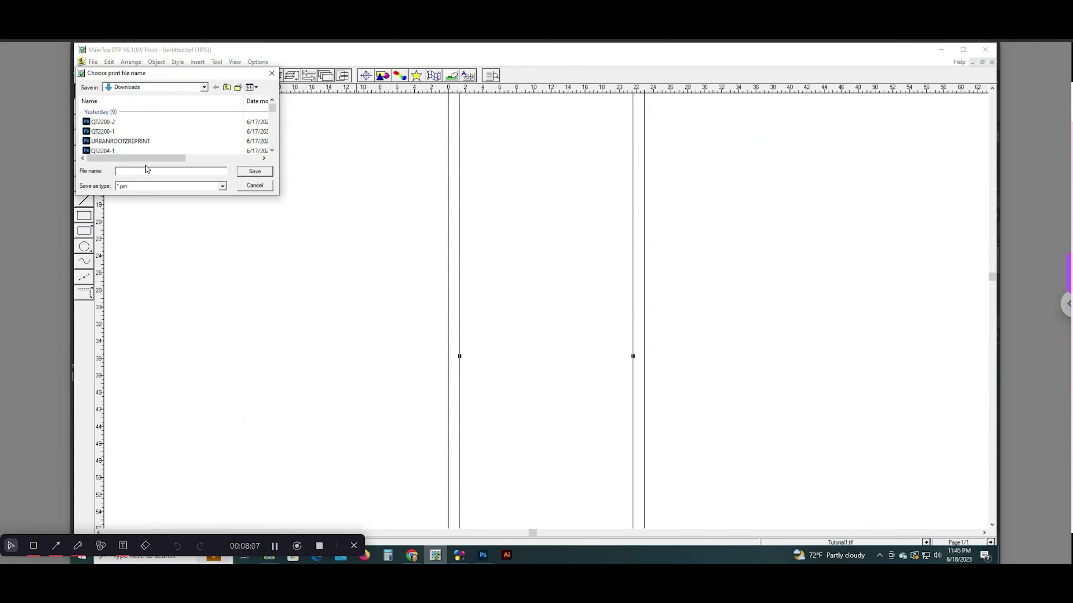
pyautogui.write('Tutuo')
pyautogui.press('BackSpace')
pyautogui.press('BackSpace')
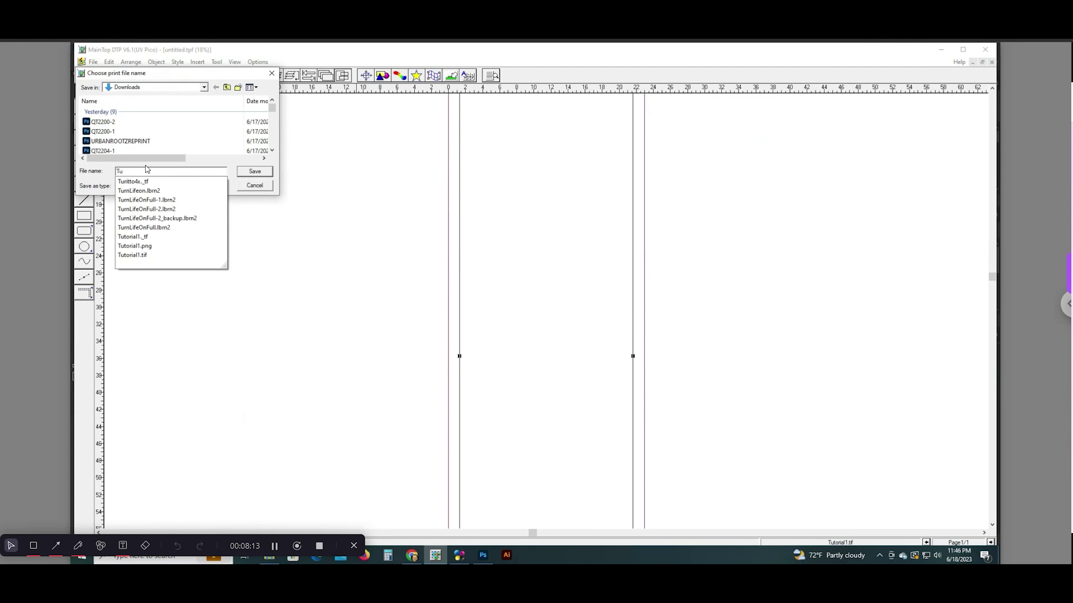
pyautogui.write('tor')
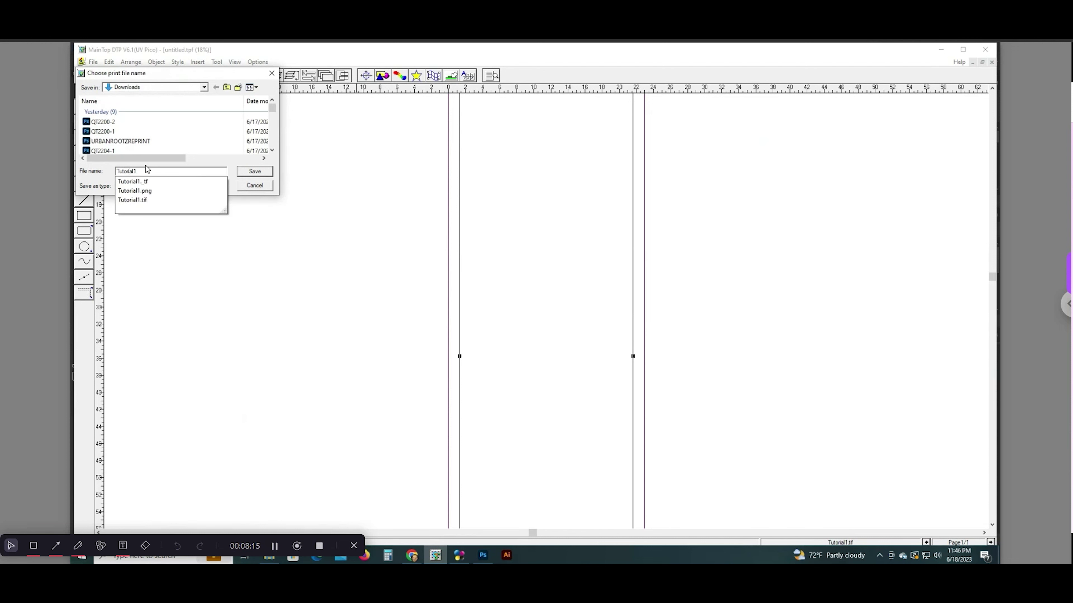
pyautogui.write('ial1')
pyautogui.press('Return')
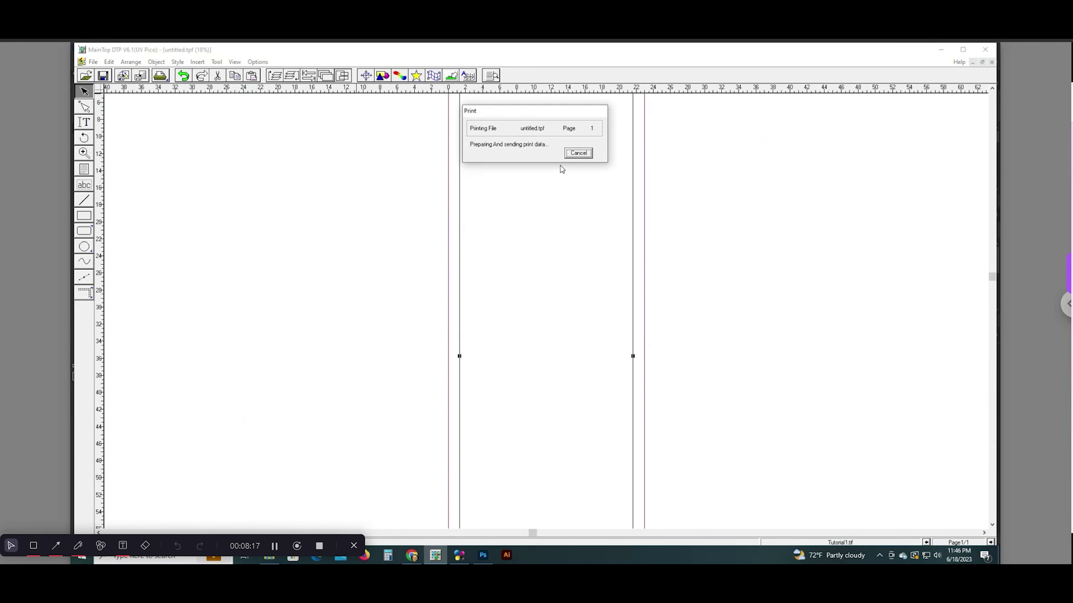
pyautogui.click(566, 156)
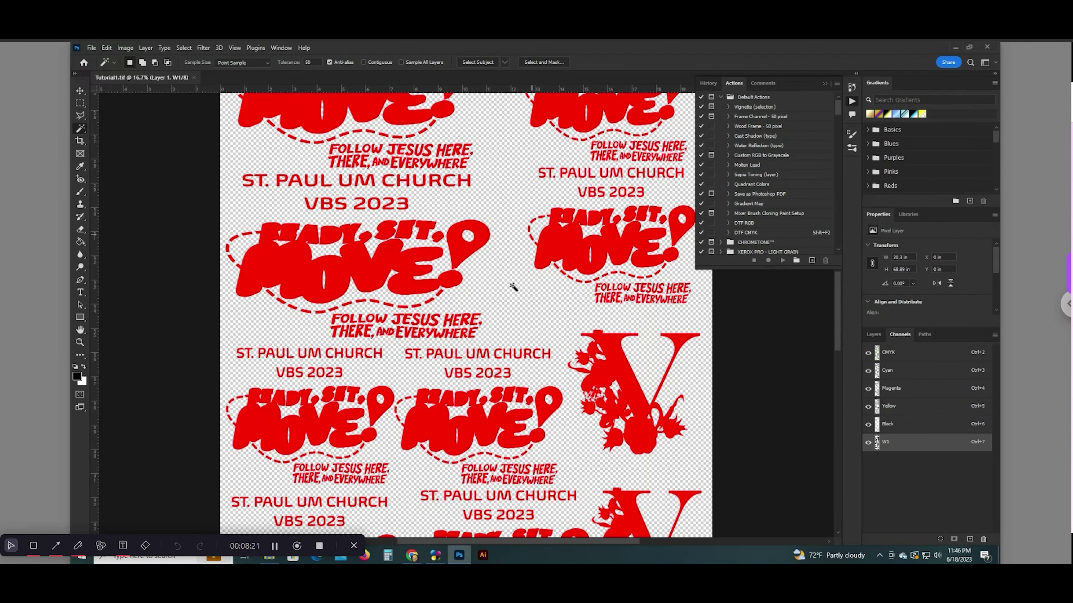
# - Search the Start menu for PrintExp and dismiss the missing-shortcut warning
pyautogui.click(83, 558)
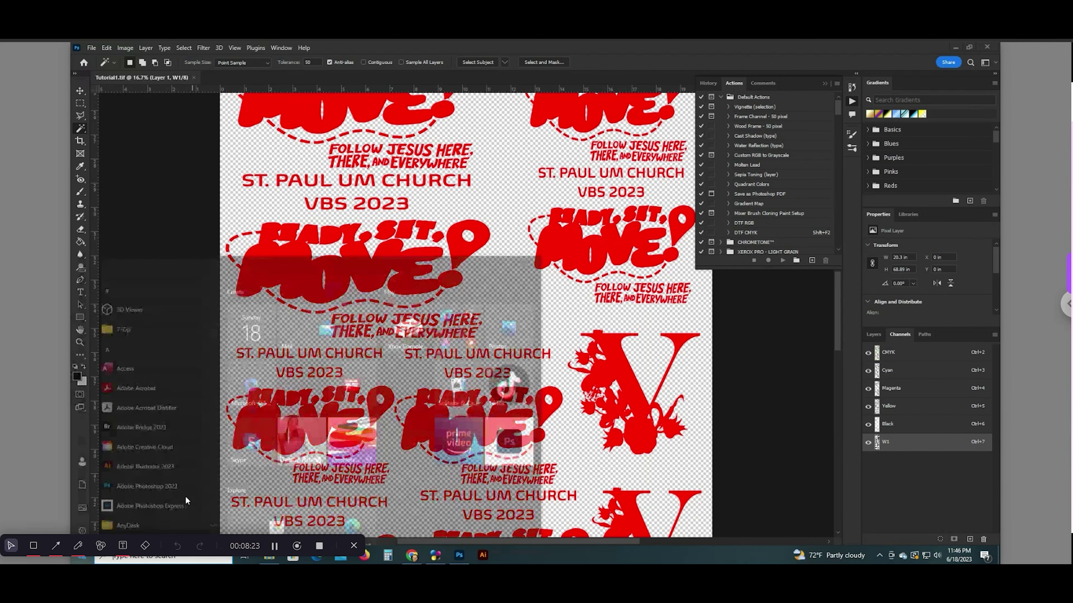
pyautogui.write('print')
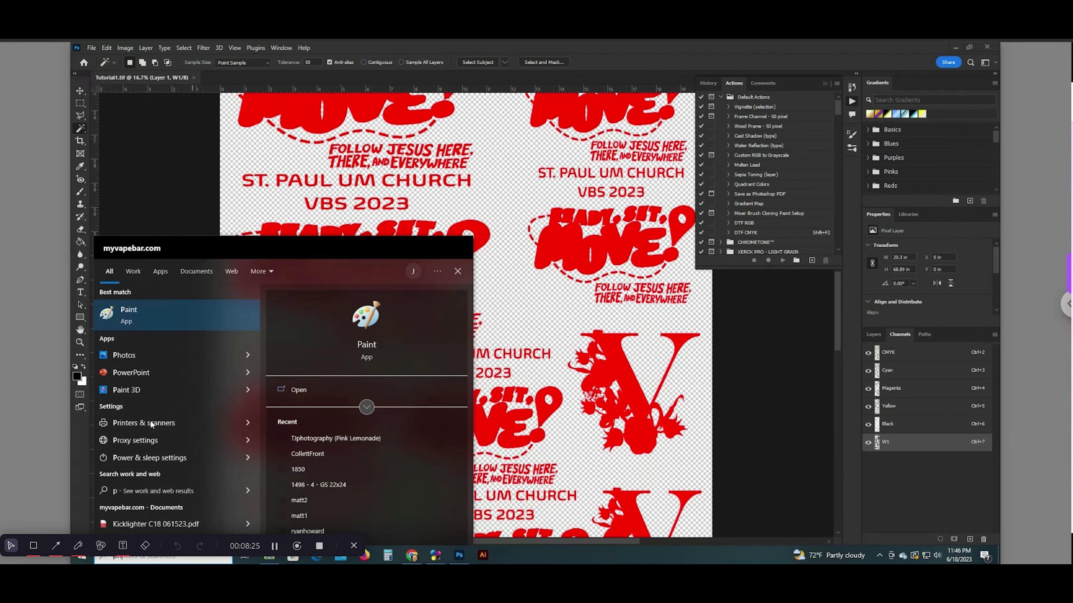
pyautogui.write('ex')
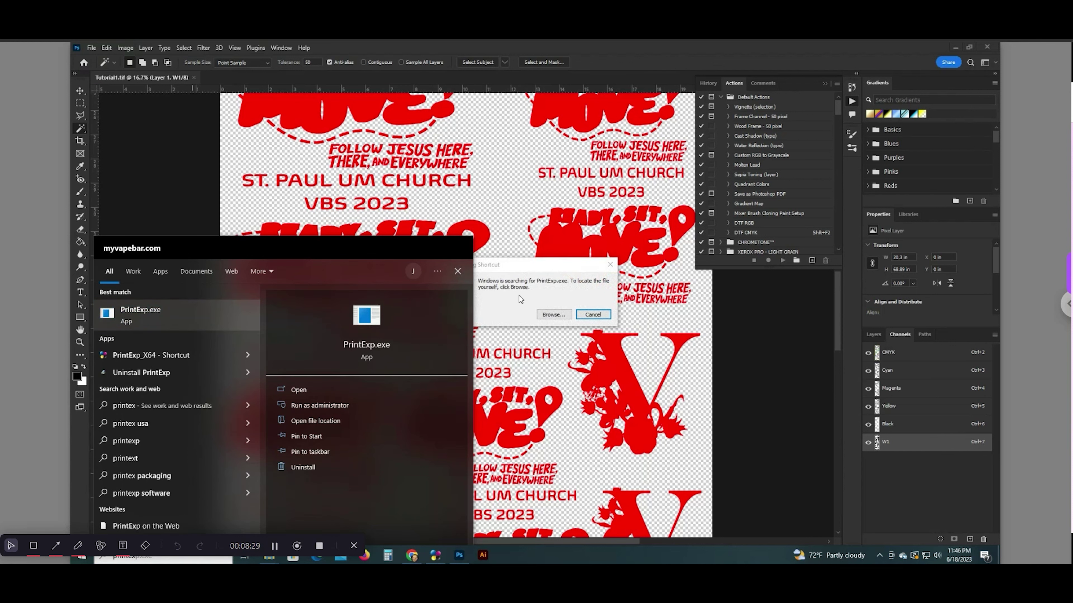
pyautogui.click(525, 297)
pyautogui.click(593, 314)
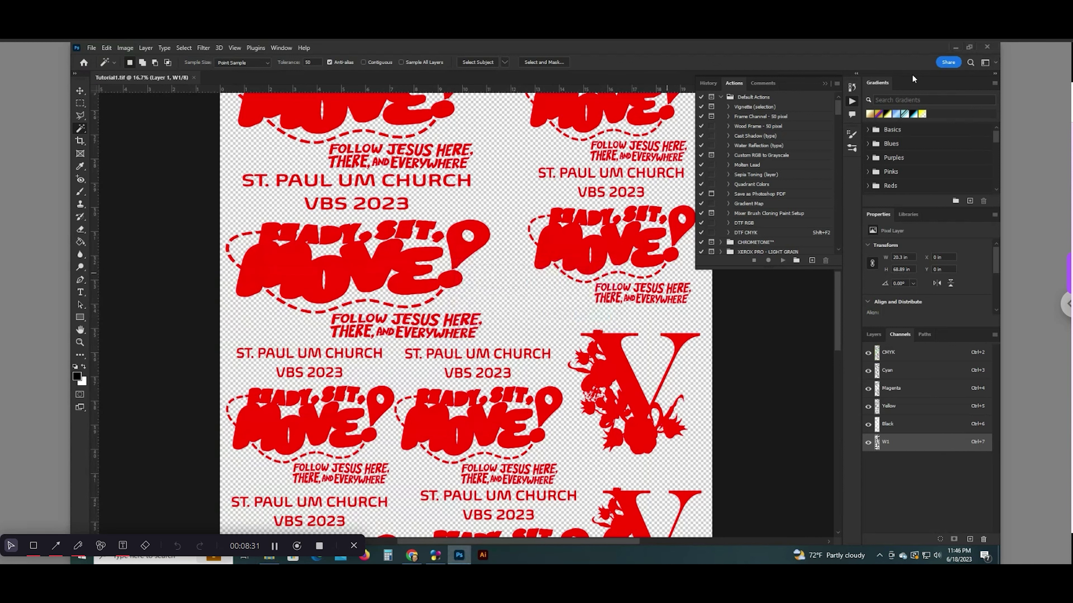
# - Minimize Photoshop and the print control program, and close the Downloads window
pyautogui.click(952, 46)
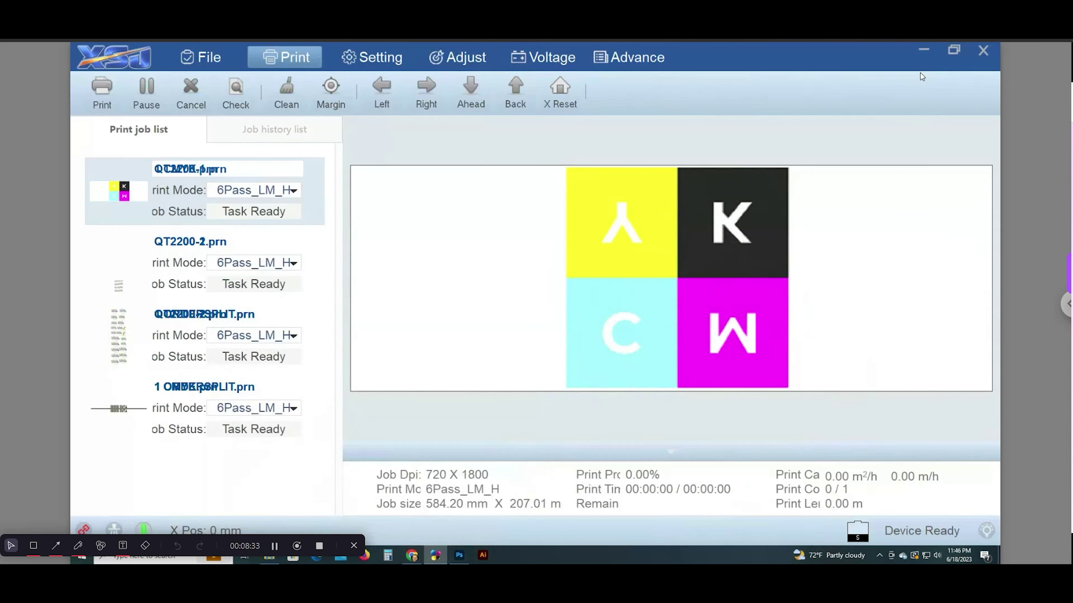
pyautogui.click(924, 50)
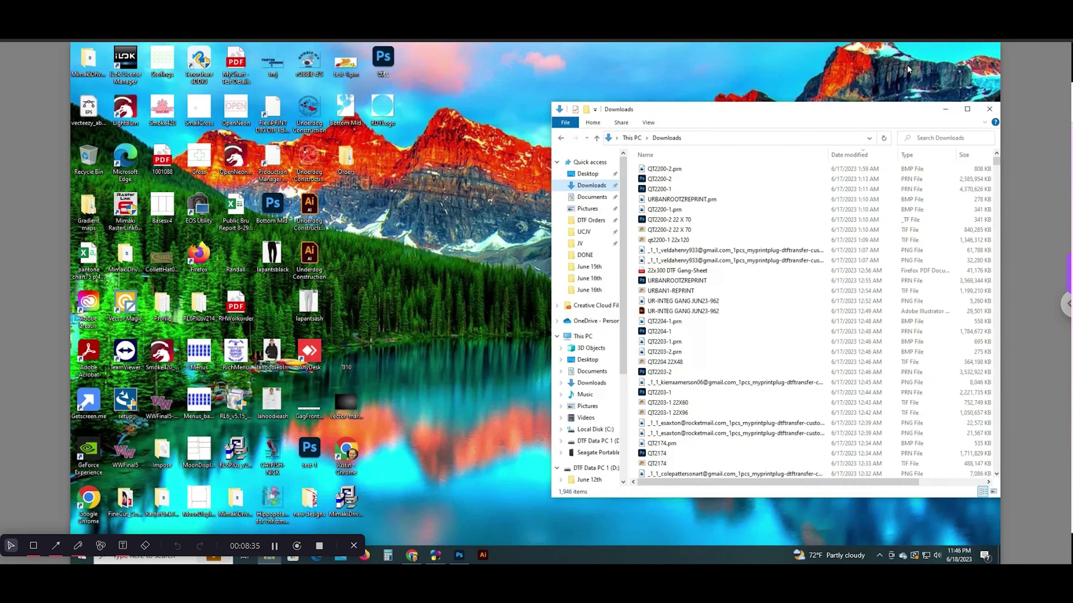
pyautogui.moveTo(642, 111); pyautogui.dragTo(282, 265)
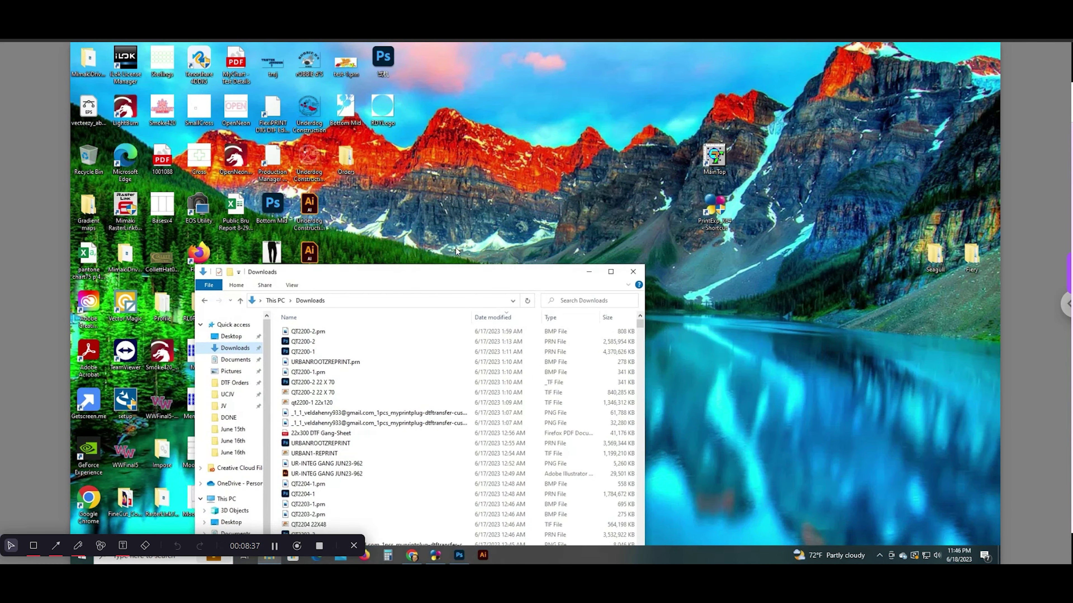
pyautogui.click(629, 264)
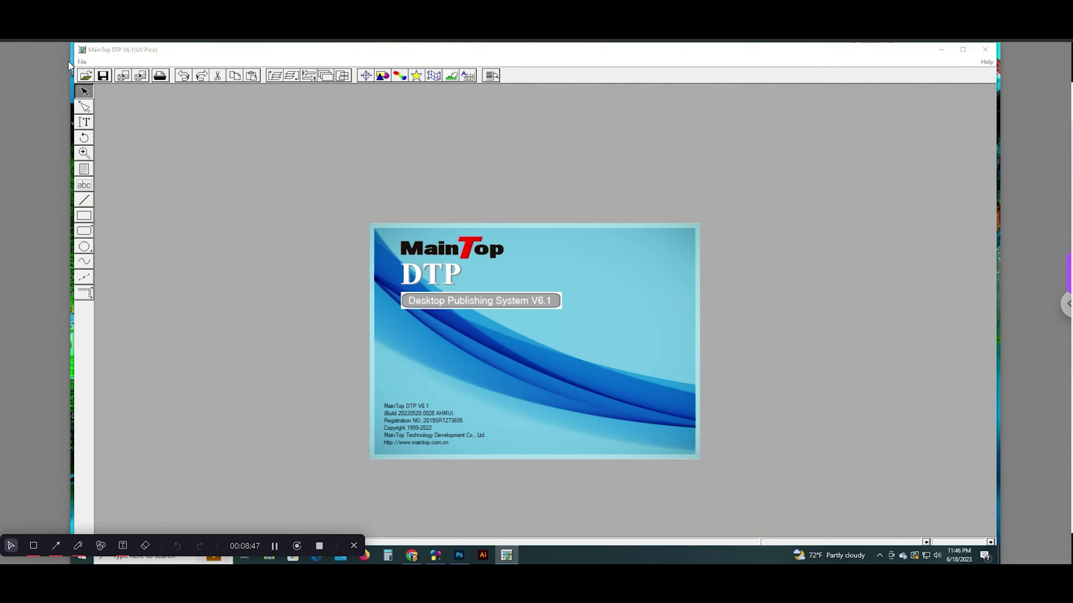
# - Create a new publication with the custom tall 23-inch-wide page
pyautogui.click(82, 62)
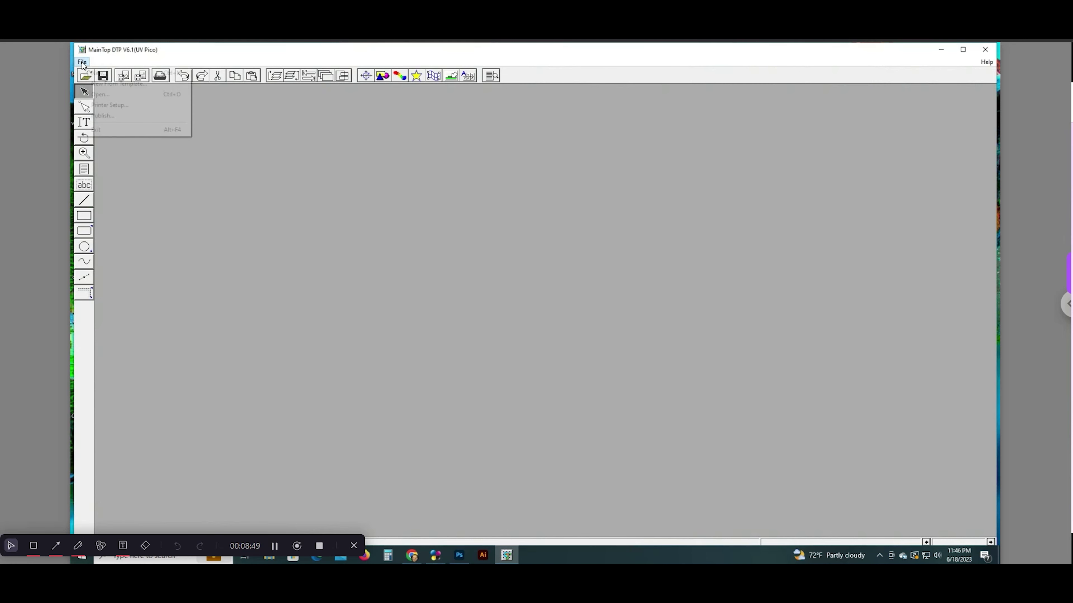
pyautogui.click(115, 84)
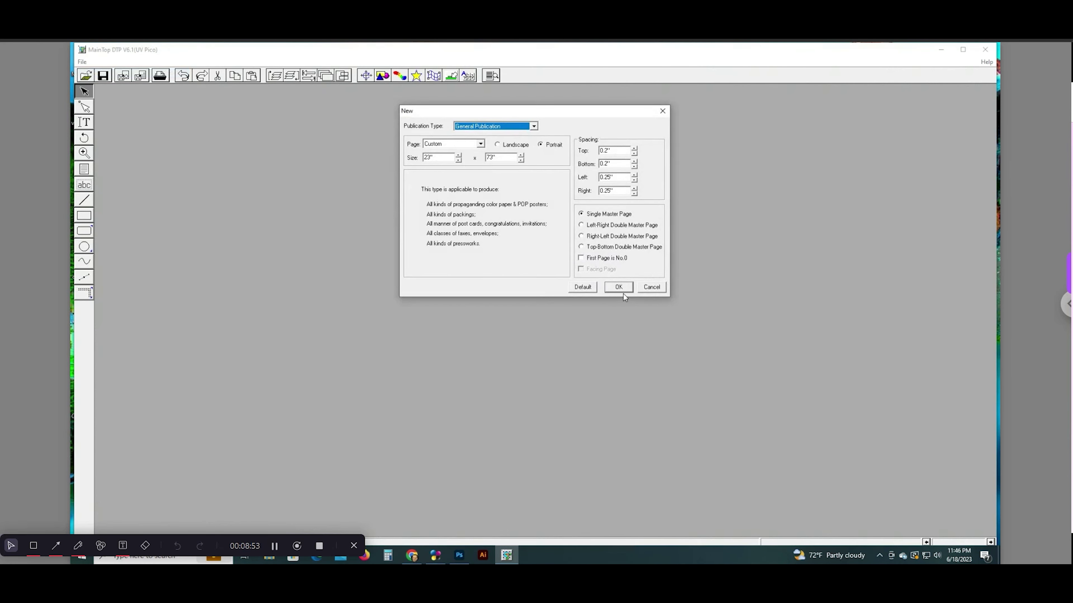
pyautogui.click(618, 288)
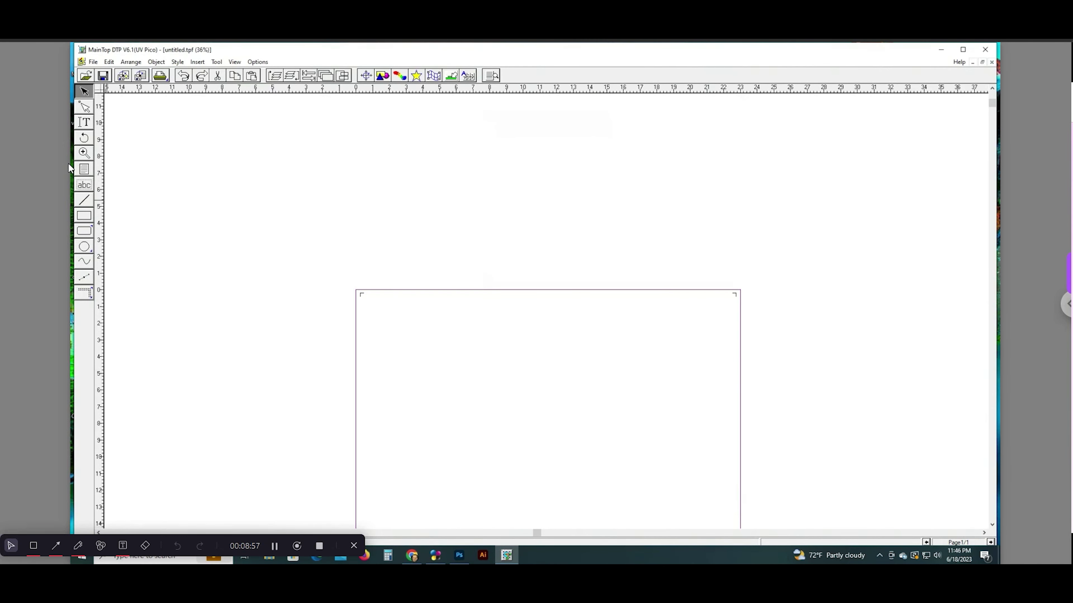
# - Add the text 'Tutorial 1' at the page top, shrinking it slightly and shifting it right
pyautogui.click(84, 186)
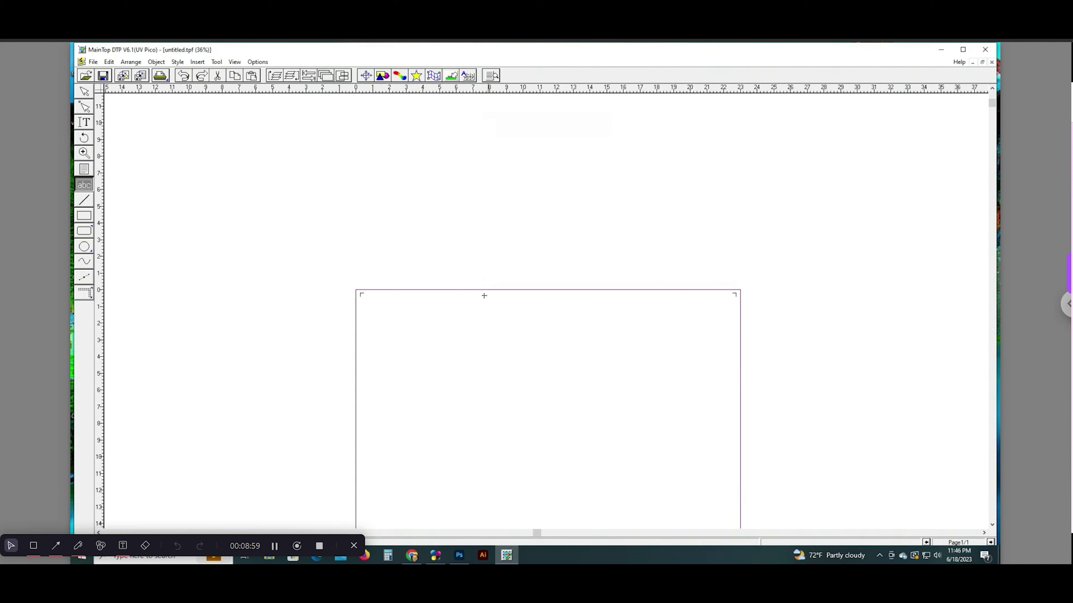
pyautogui.moveTo(484, 296); pyautogui.dragTo(550, 321)
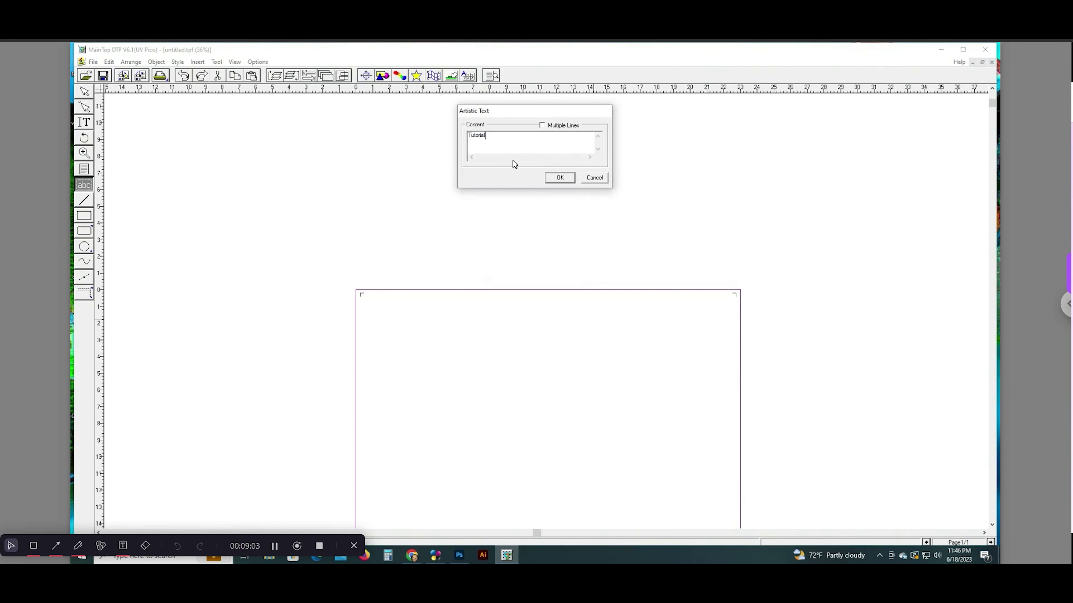
pyautogui.write('Tutorial 1')
pyautogui.click(560, 179)
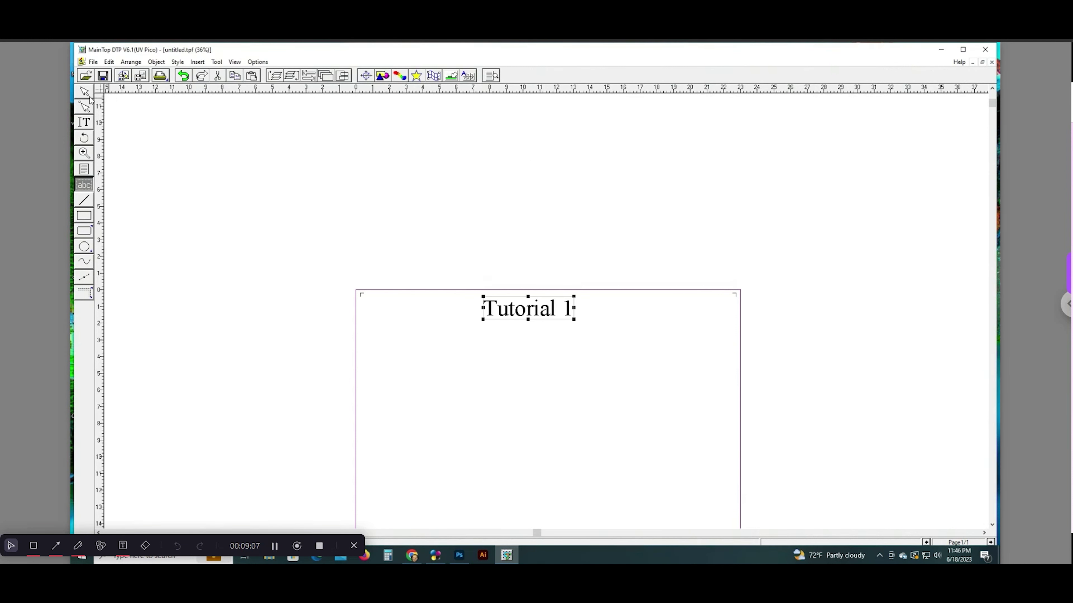
pyautogui.press('Escape')
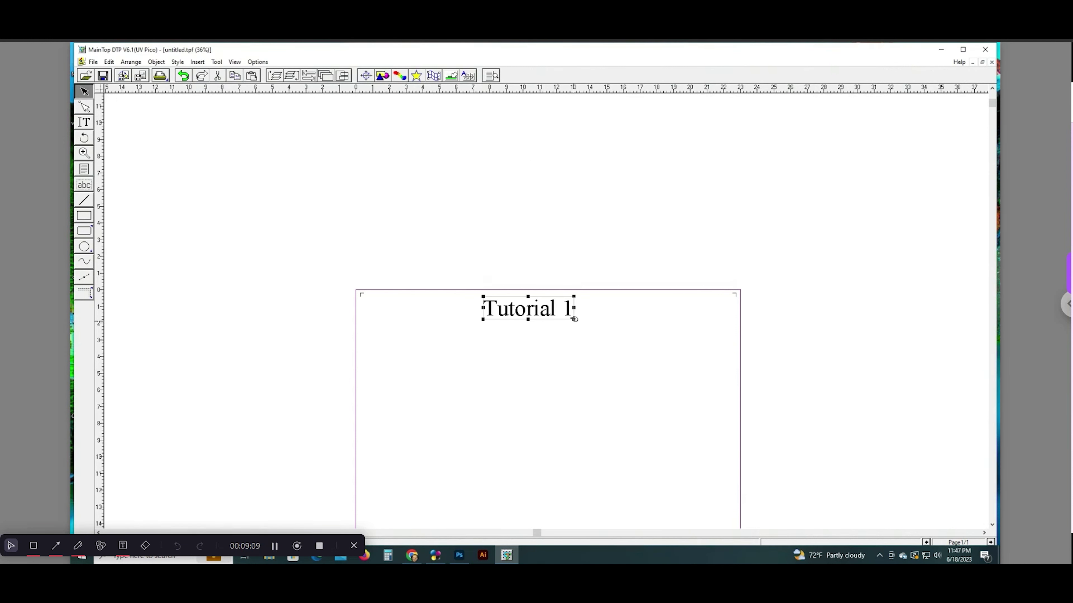
pyautogui.moveTo(573, 319)
pyautogui.mouseDown()
pyautogui.moveTo(545, 312)
pyautogui.moveTo(574, 305)
pyautogui.mouseUp()
pyautogui.click(567, 280)
pyautogui.scroll(-3, 551, 300)
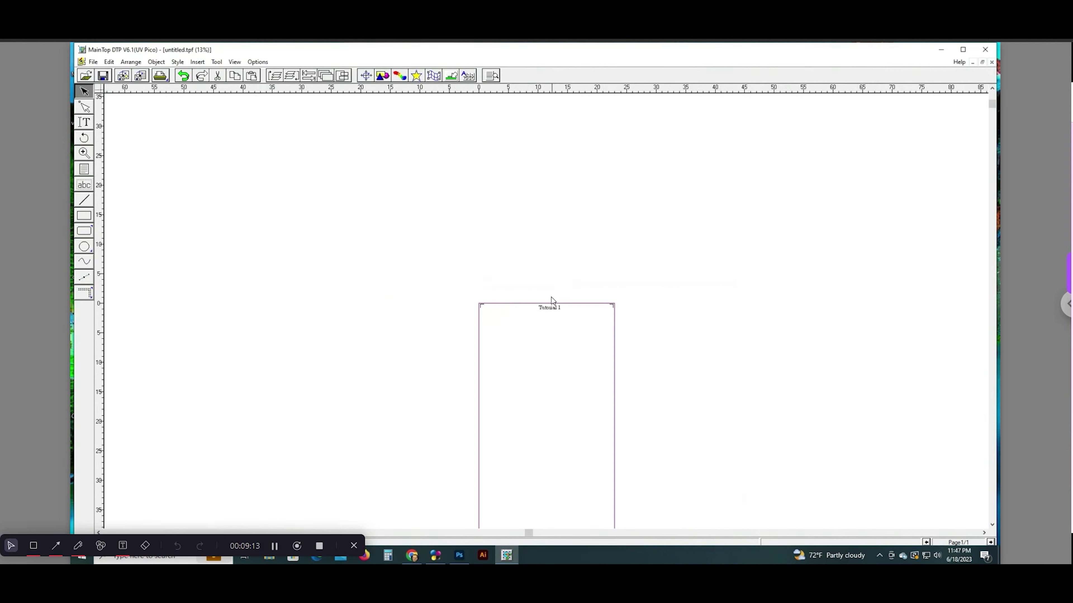
pyautogui.scroll(-5, 380, 211)
# - Import the Tutorial1.tif gang sheet onto the page below the title
pyautogui.click(123, 75)
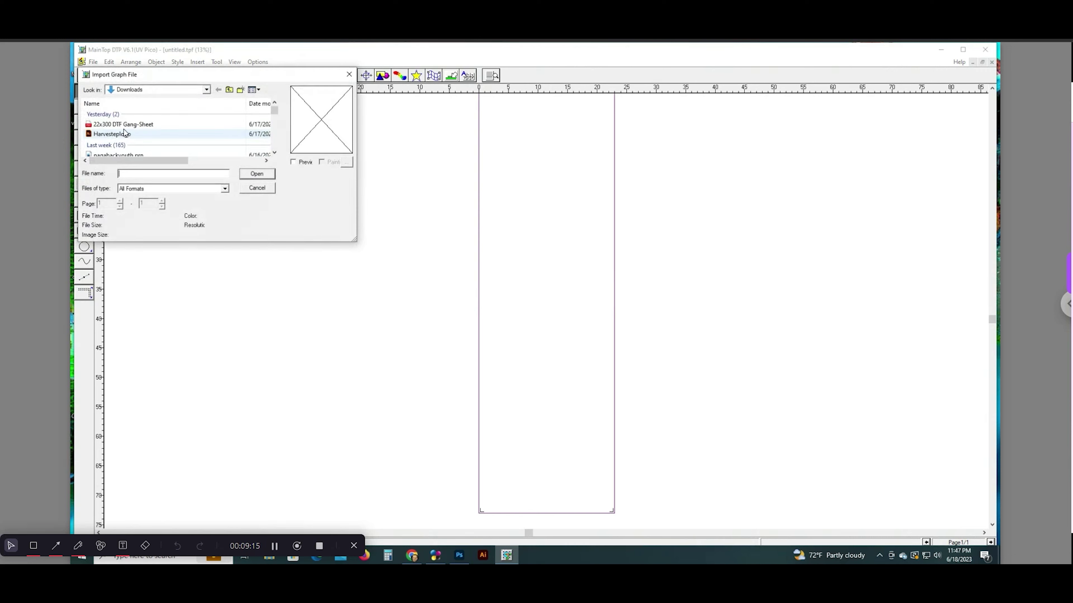
pyautogui.click(139, 124)
pyautogui.click(255, 172)
pyautogui.click(569, 159)
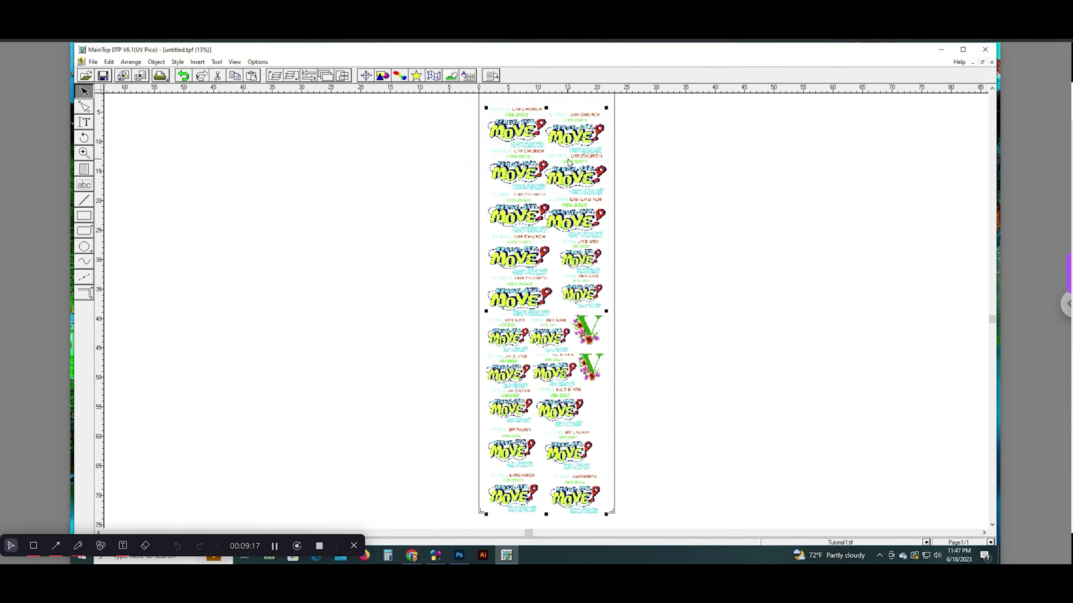
pyautogui.scroll(2, 587, 204)
# - Switch to Wireframe view and move the imported gang sheet slightly higher
pyautogui.click(235, 62)
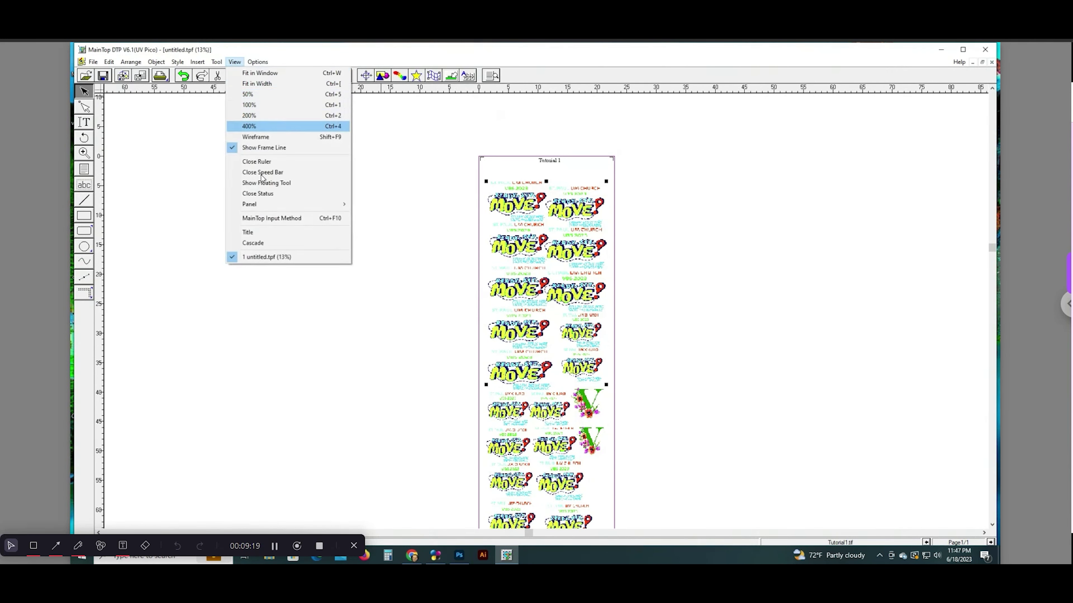
pyautogui.click(251, 138)
pyautogui.moveTo(561, 185); pyautogui.dragTo(562, 169)
pyautogui.scroll(-3, 561, 198)
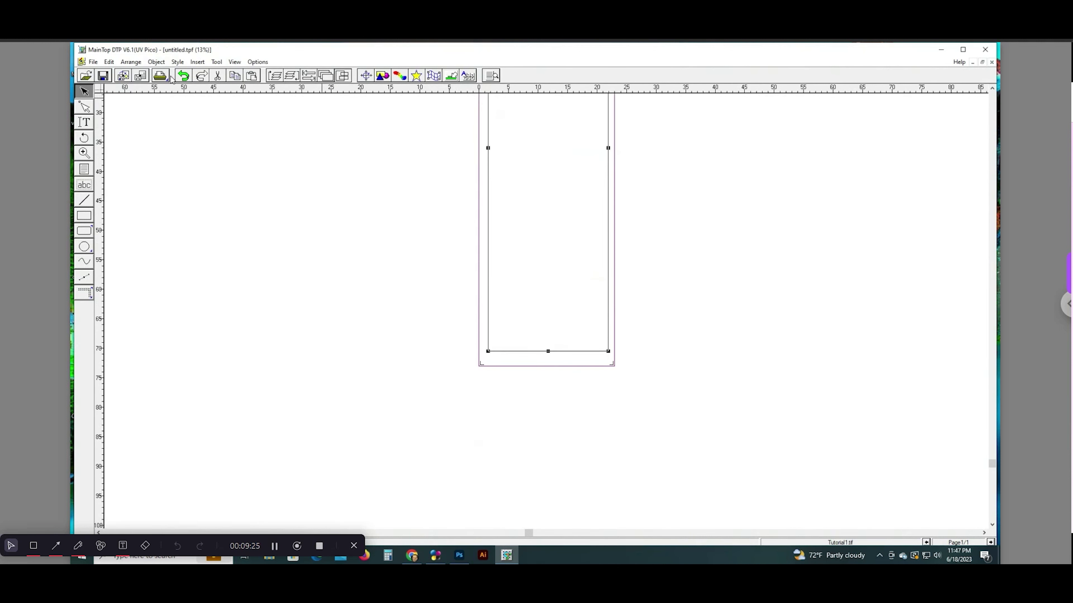
# - Print the sheet to file with the name Tutorial1, accepting the printer properties
pyautogui.click(162, 78)
pyautogui.click(536, 165)
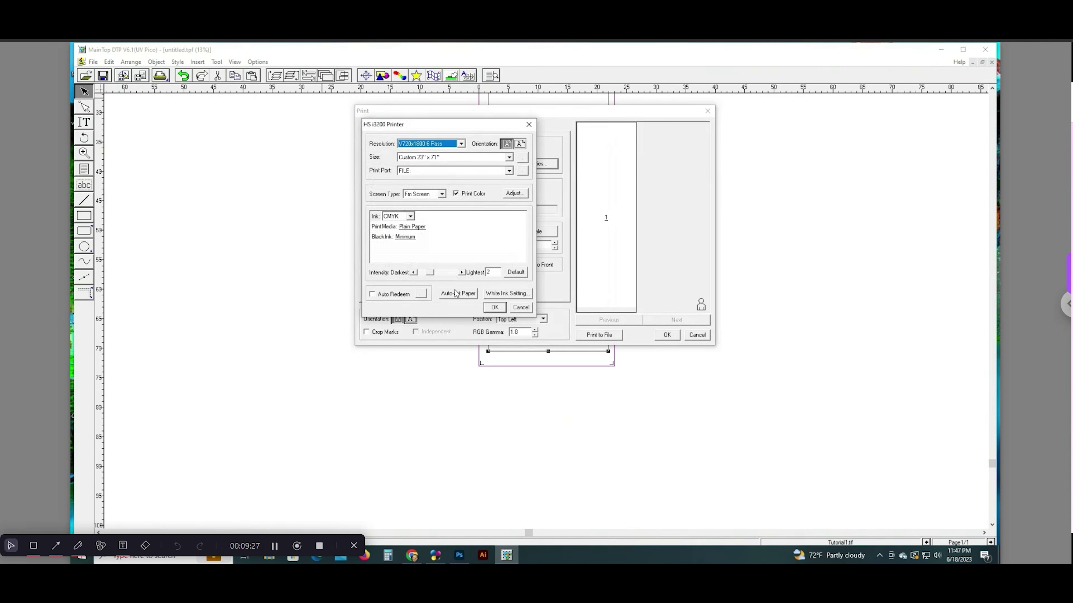
pyautogui.click(493, 306)
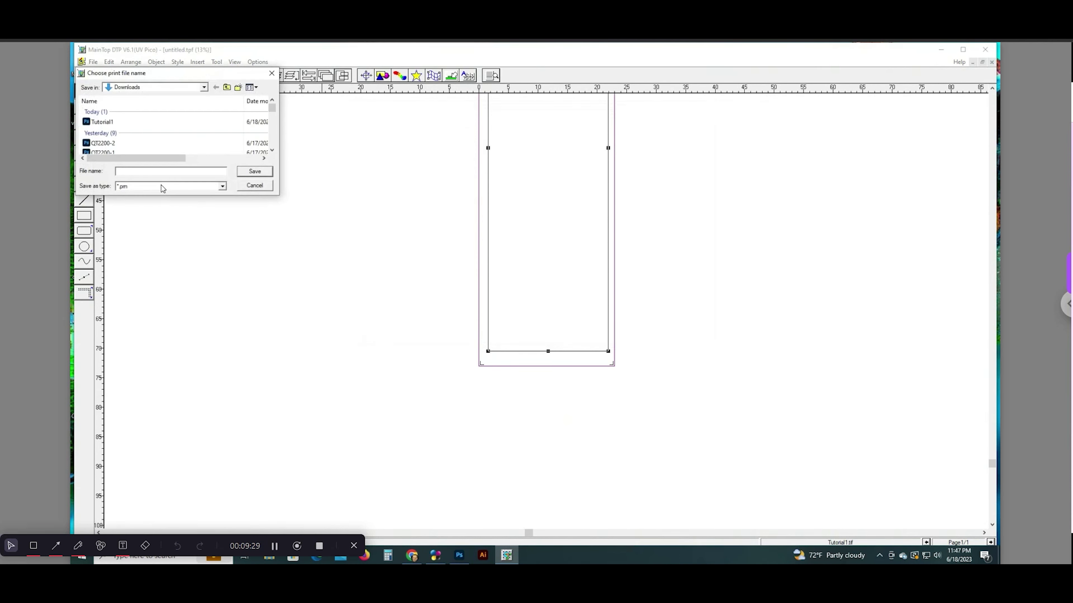
pyautogui.write('Tutoria')
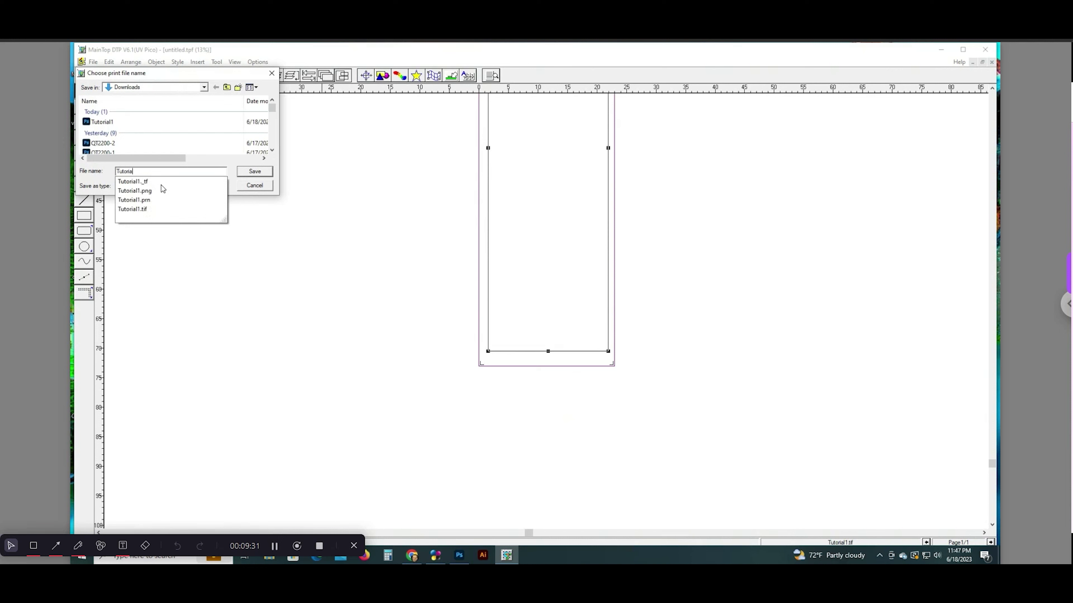
pyautogui.write('l1')
pyautogui.press('Return')
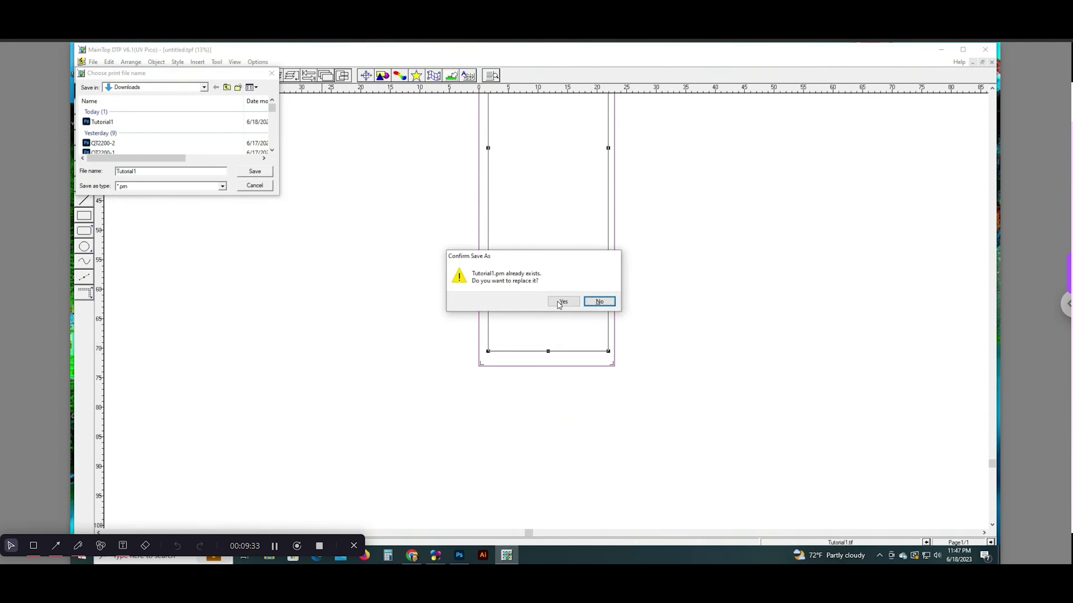
# - Confirm replacing the existing Tutorial1.prn so the print data is written
pyautogui.click(562, 301)
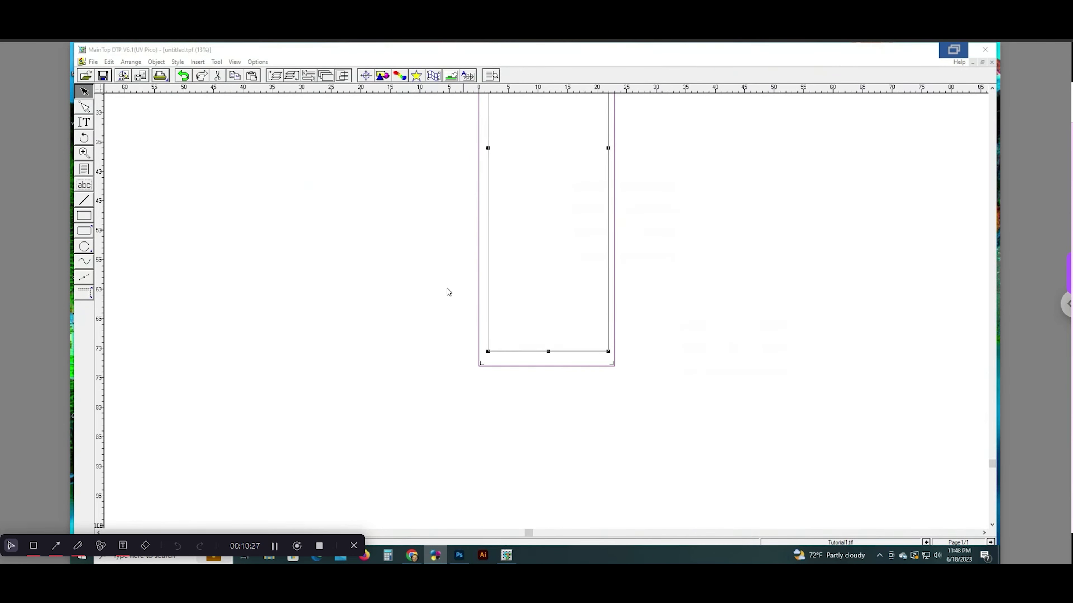
# - In PrintExp, add Tutorial1.prn from Downloads to the print job list
pyautogui.hotkey('alt', 'Tab')
pyautogui.click(199, 64)
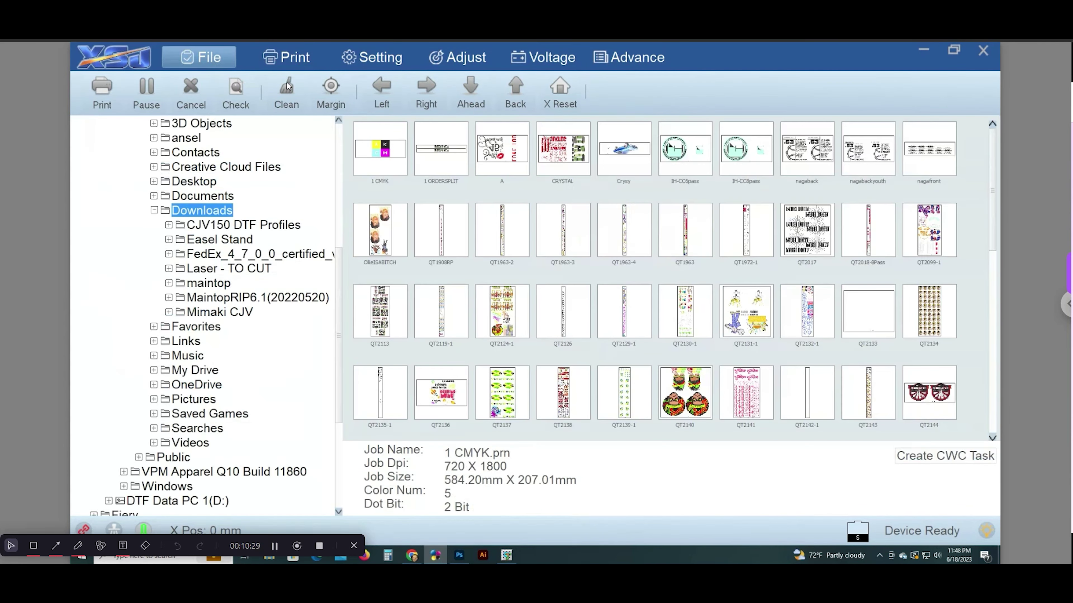
pyautogui.scroll(-6, 637, 325)
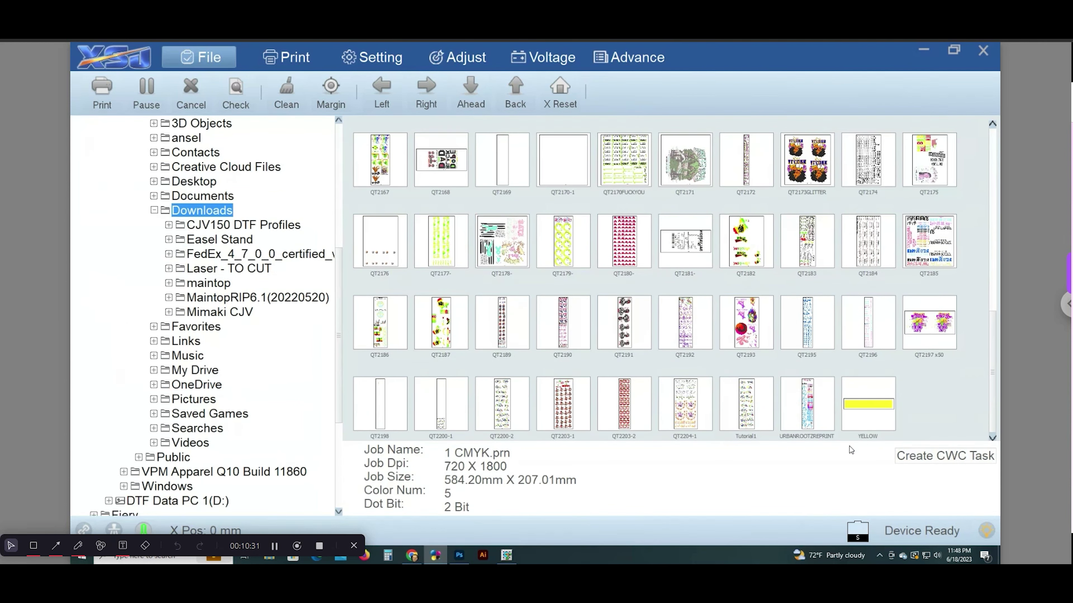
pyautogui.click(743, 407)
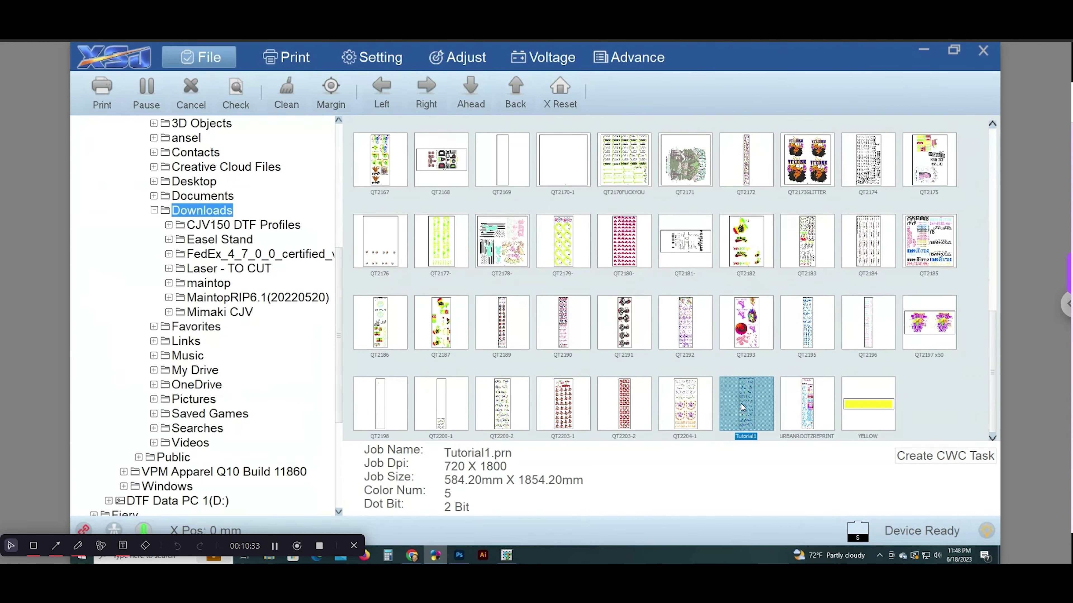
pyautogui.doubleClick(743, 407)
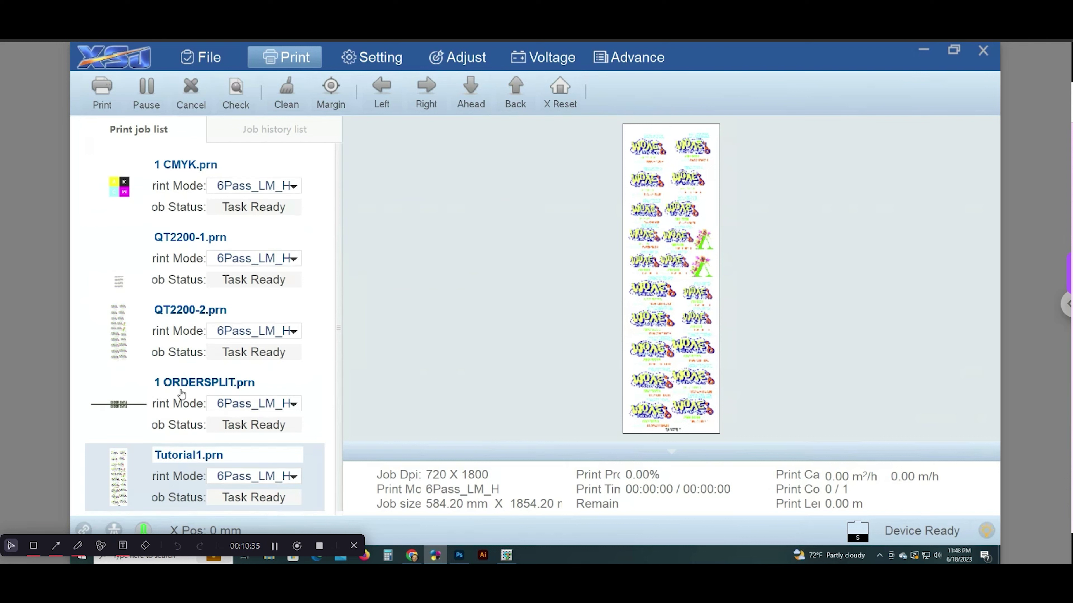